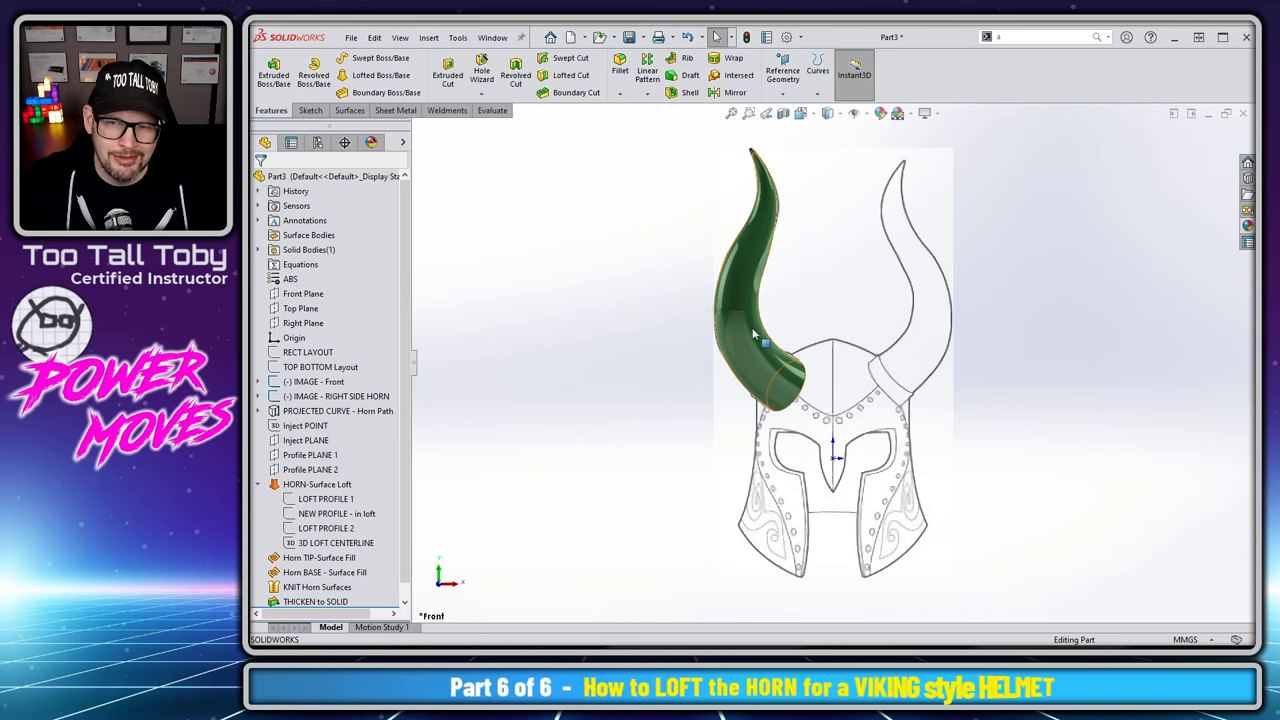
# - Inspect the thickened horn solid in Part3, then return to the front view
pyautogui.moveTo(797, 288); pyautogui.dragTo(808, 246, button='middle')
pyautogui.click(805, 300)
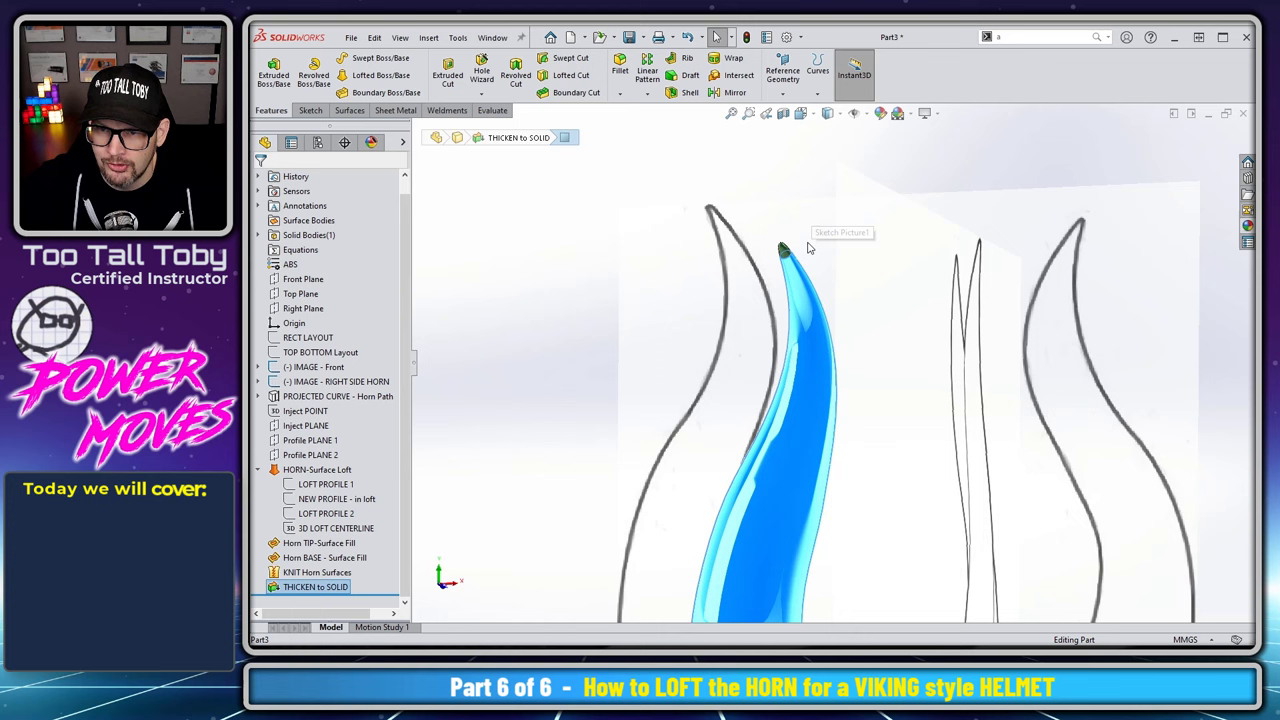
pyautogui.click(786, 251)
pyautogui.click(805, 330)
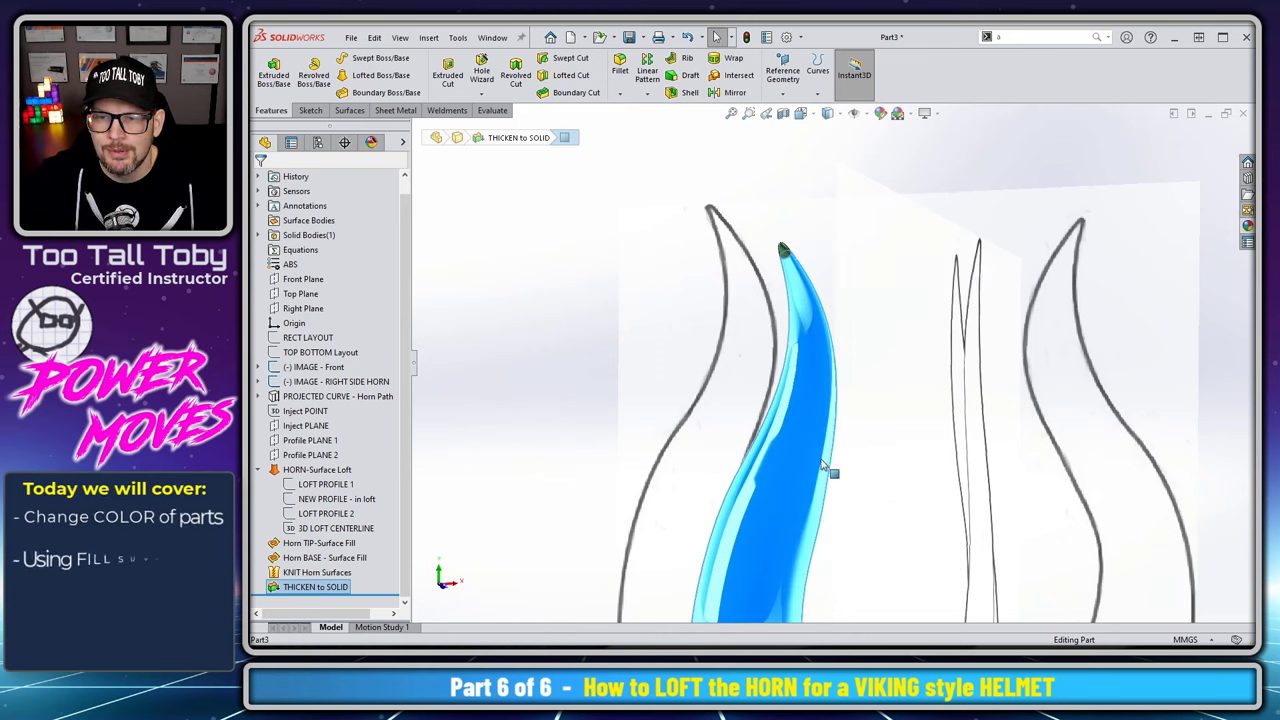
pyautogui.scroll(3, 760, 360)
pyautogui.moveTo(805, 330); pyautogui.dragTo(641, 409, button='middle')
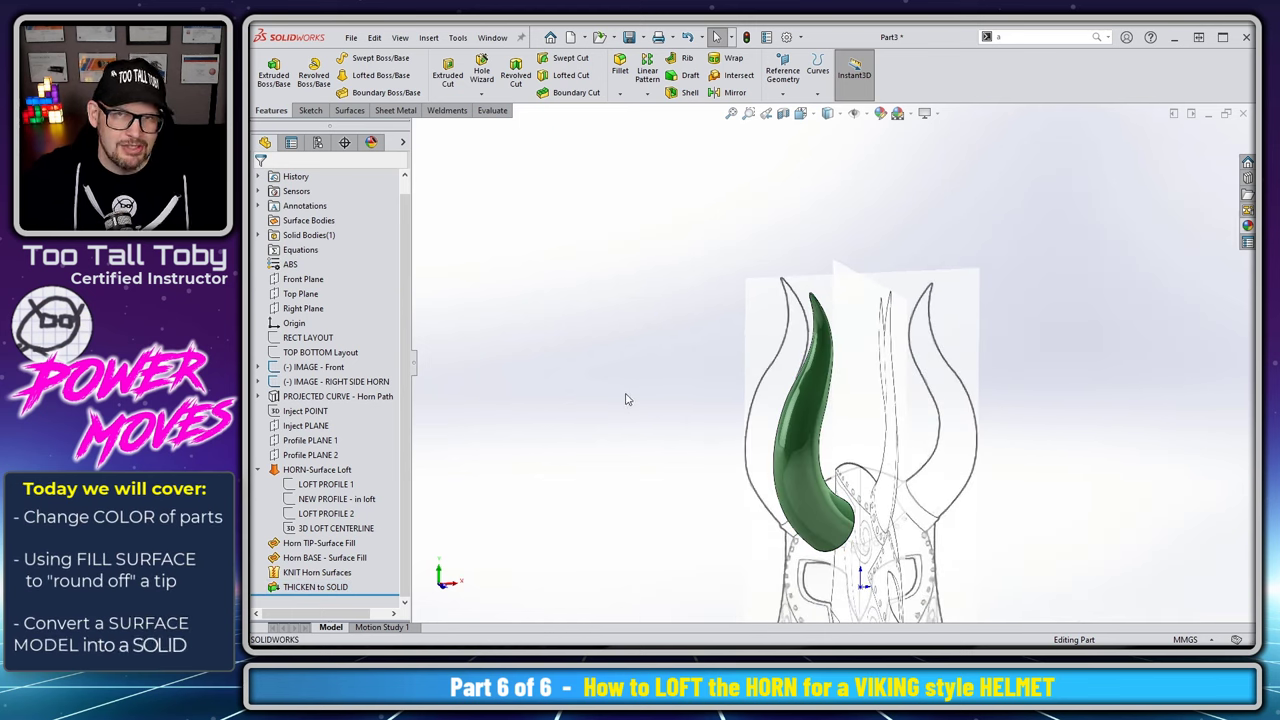
pyautogui.hotkey('ctrl', '1')
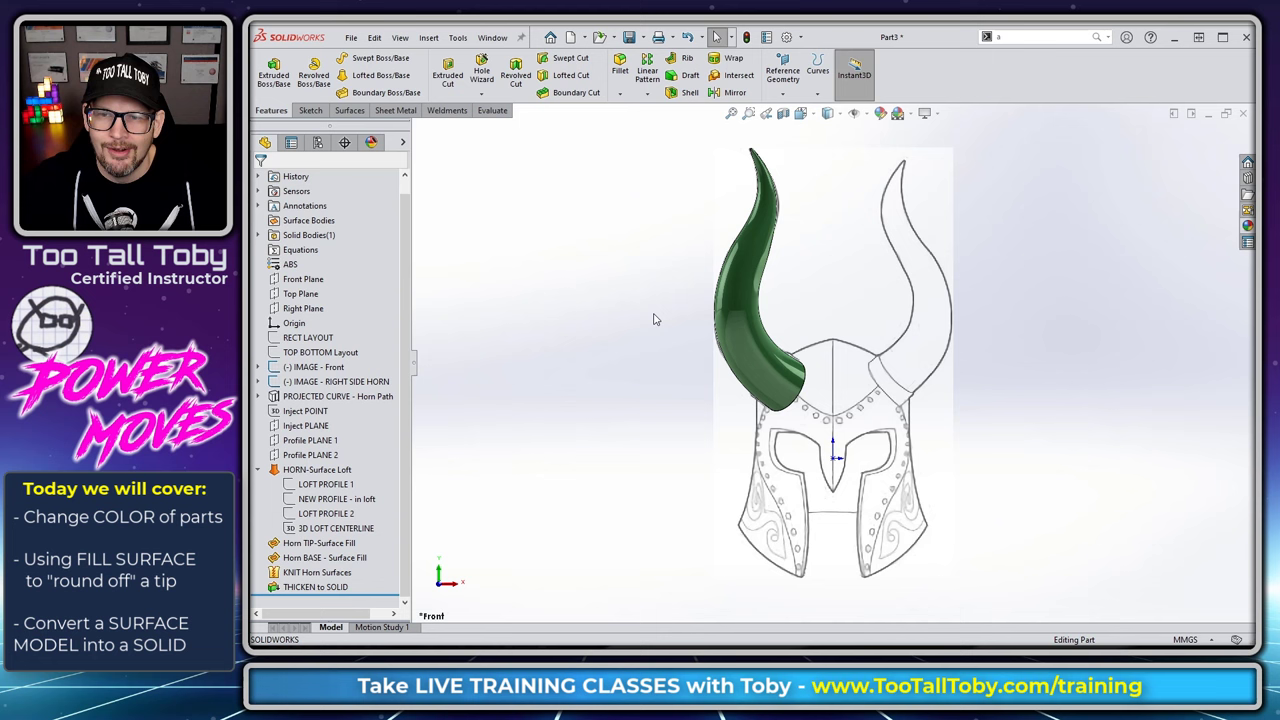
# - Switch to Part6 and zoom and orbit to an angled view of the lofted horn
pyautogui.hotkey('ctrl', 'Tab')
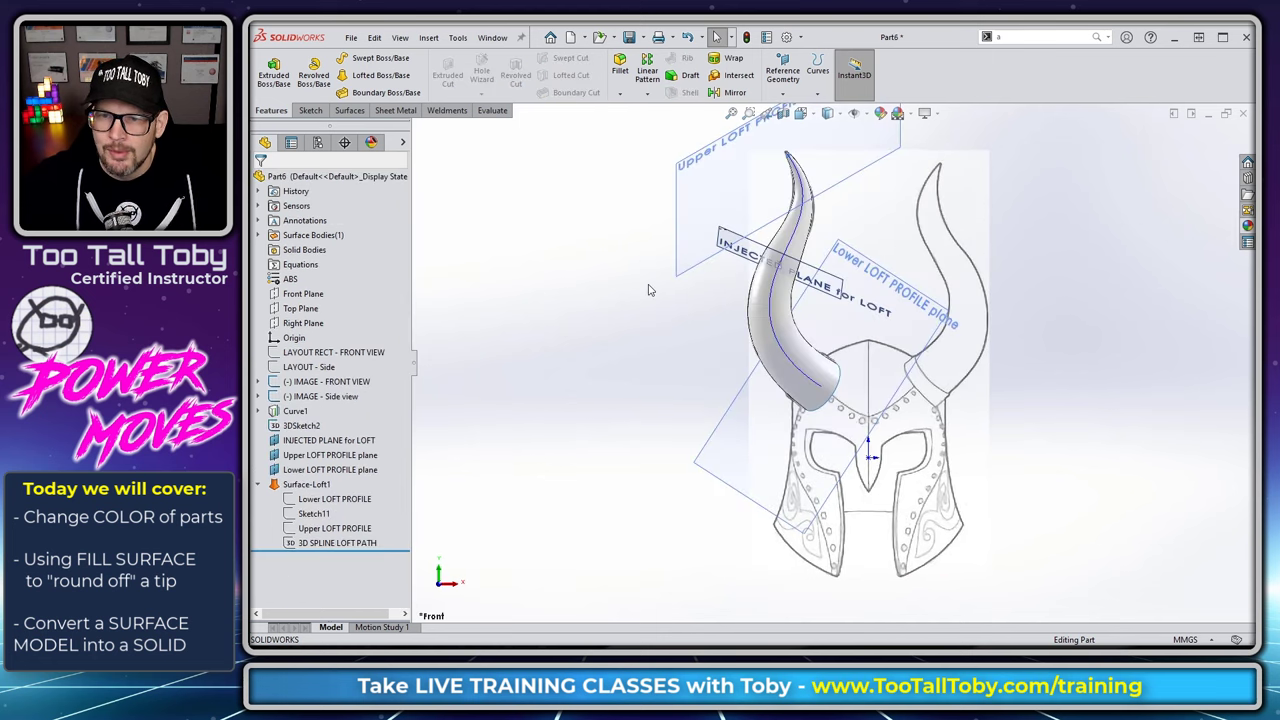
pyautogui.scroll(10, 790, 165)
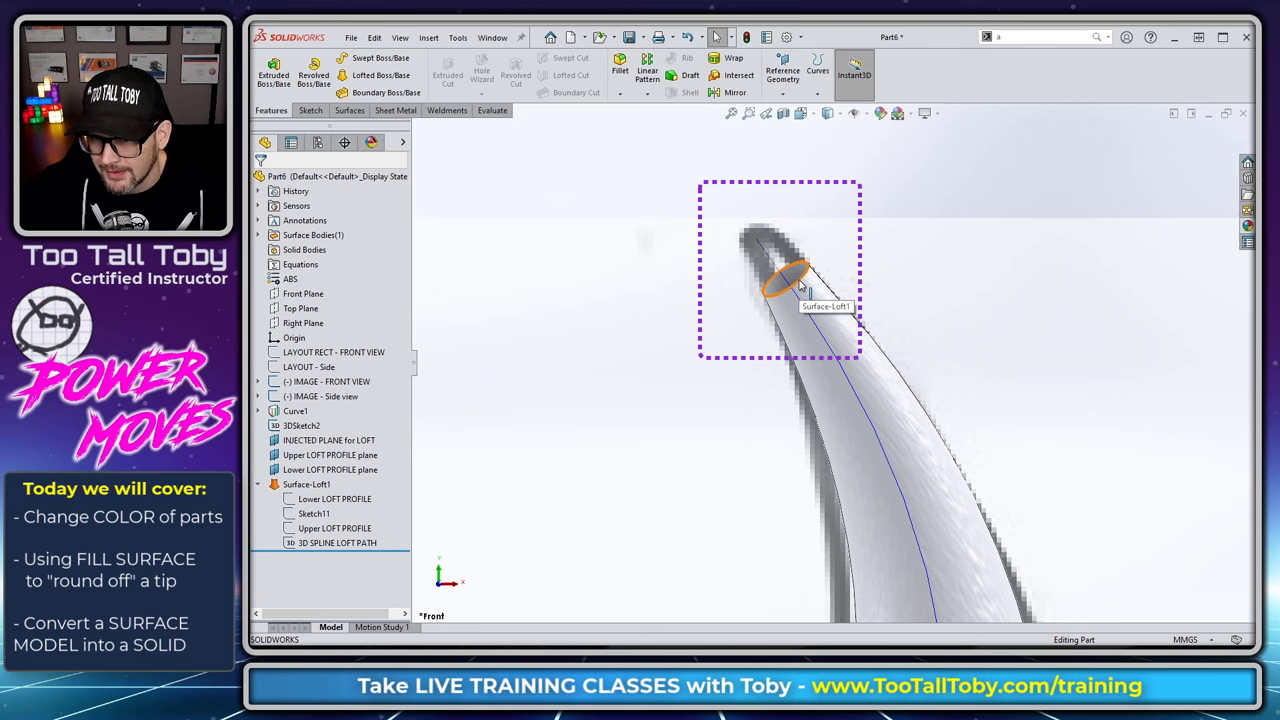
pyautogui.scroll(-10, 798, 285)
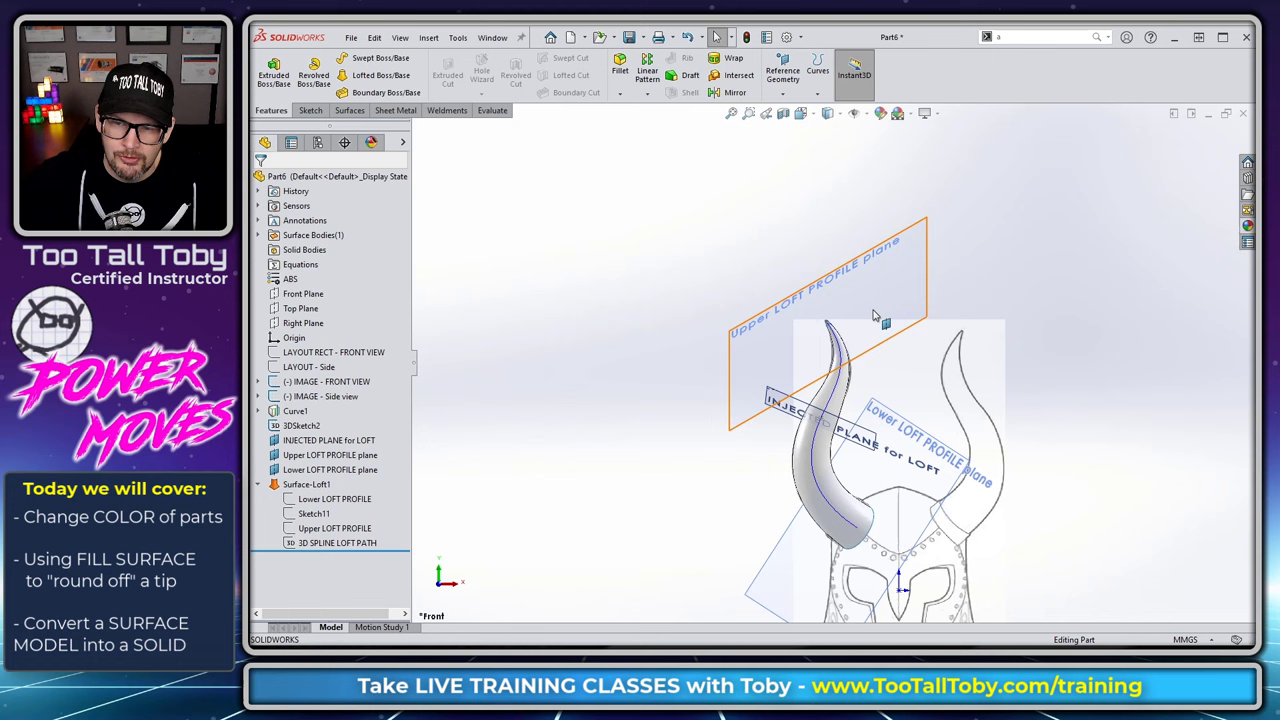
pyautogui.scroll(-10, 757, 322)
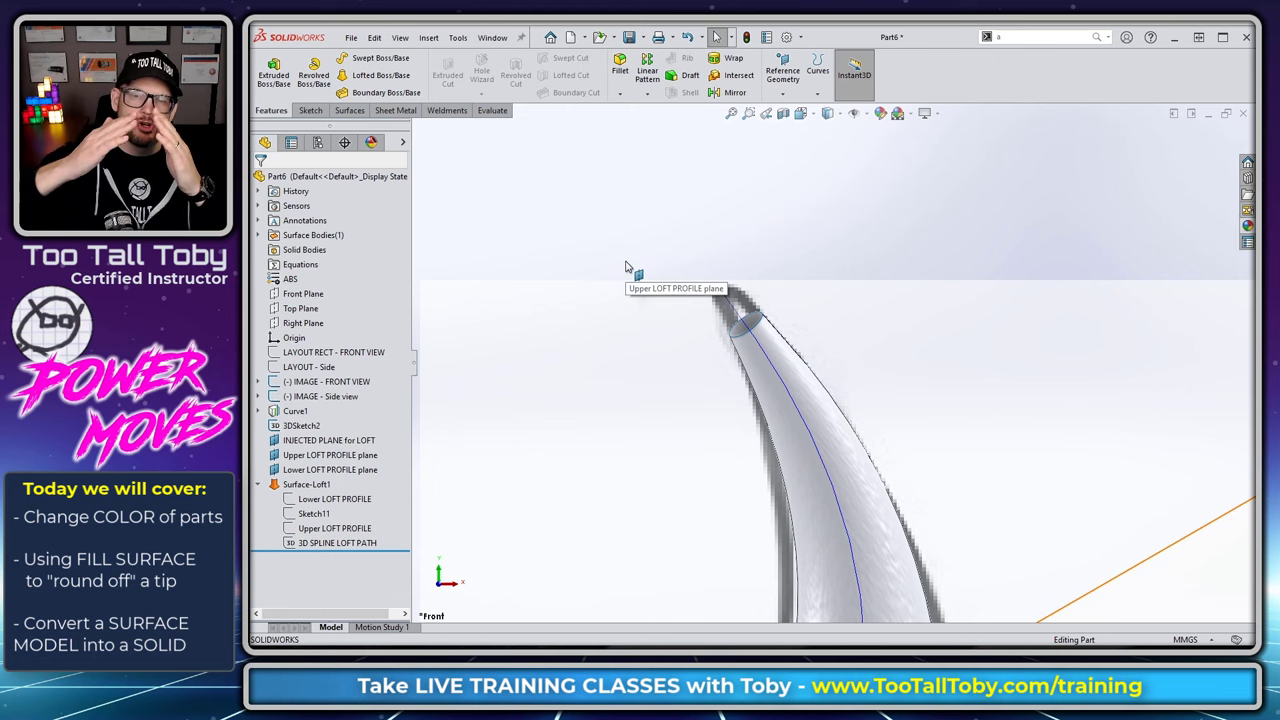
pyautogui.scroll(10, 930, 460)
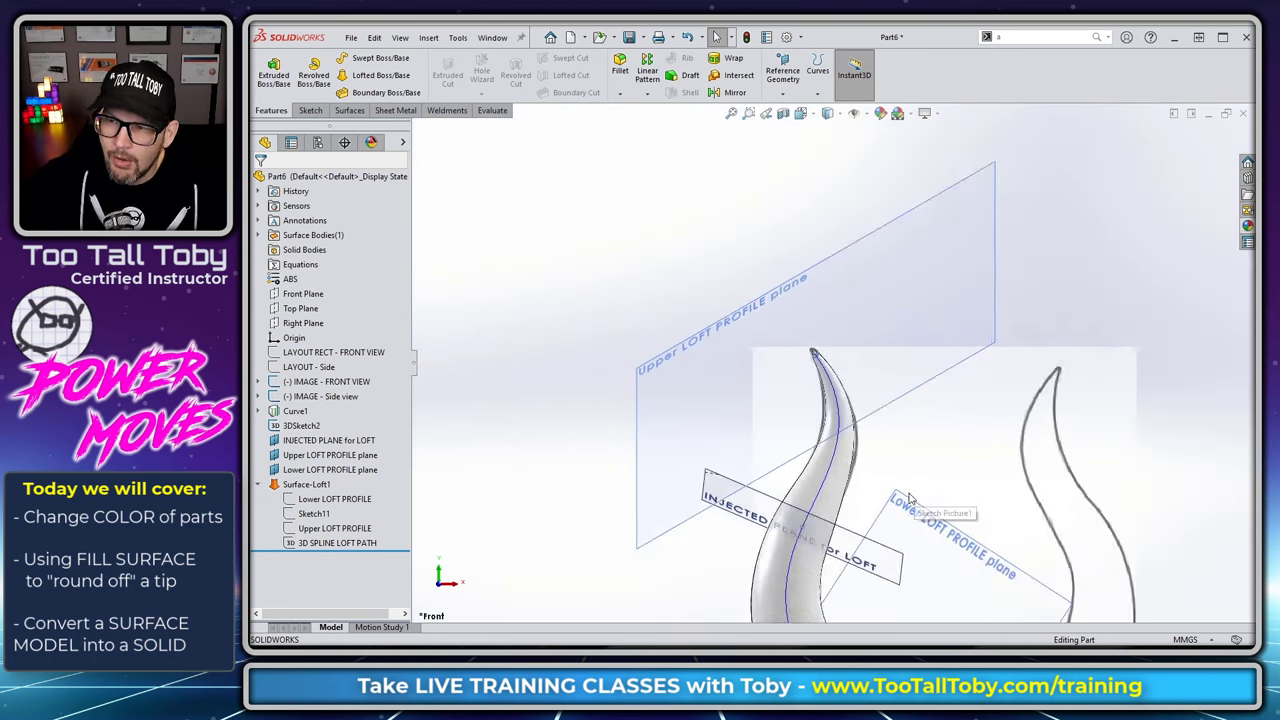
pyautogui.scroll(-3, 888, 477)
pyautogui.moveTo(828, 425)
pyautogui.mouseDown(button='middle')
pyautogui.moveTo(840, 427)
pyautogui.moveTo(789, 444)
pyautogui.mouseUp(button='middle')
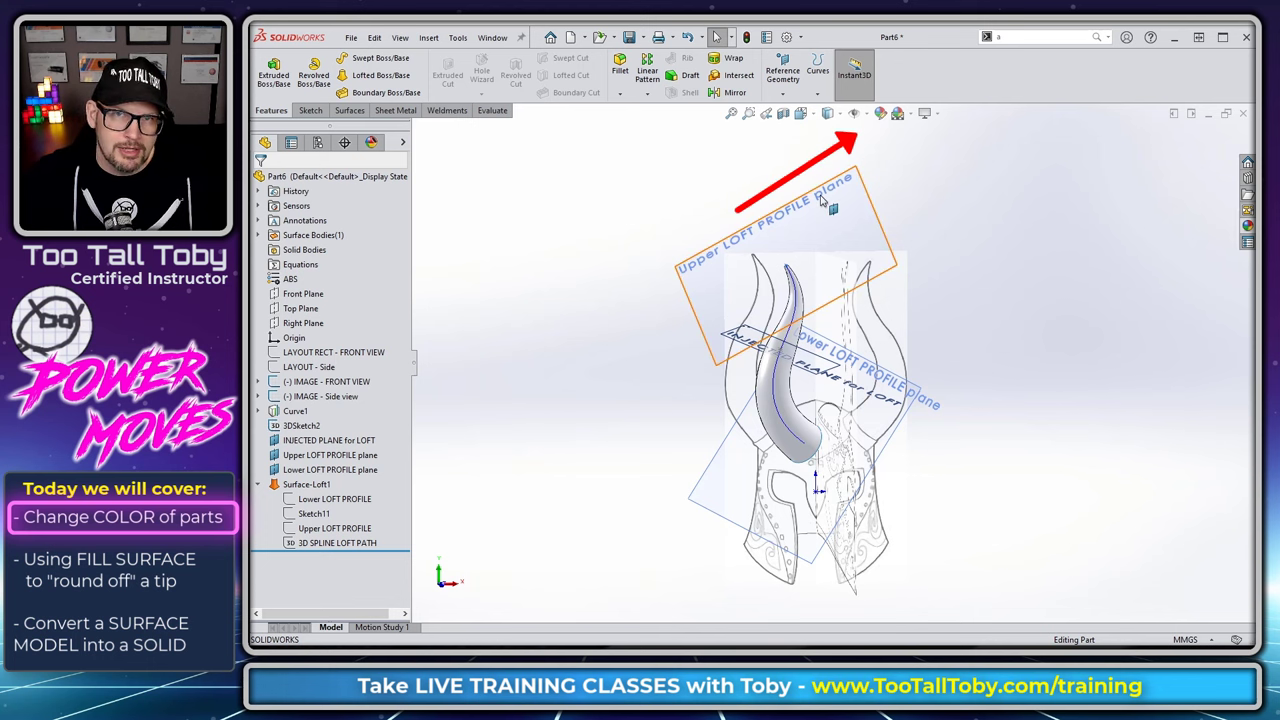
# - Give the horn surface a yellow appearance colour via Edit Appearance
pyautogui.click(880, 116)
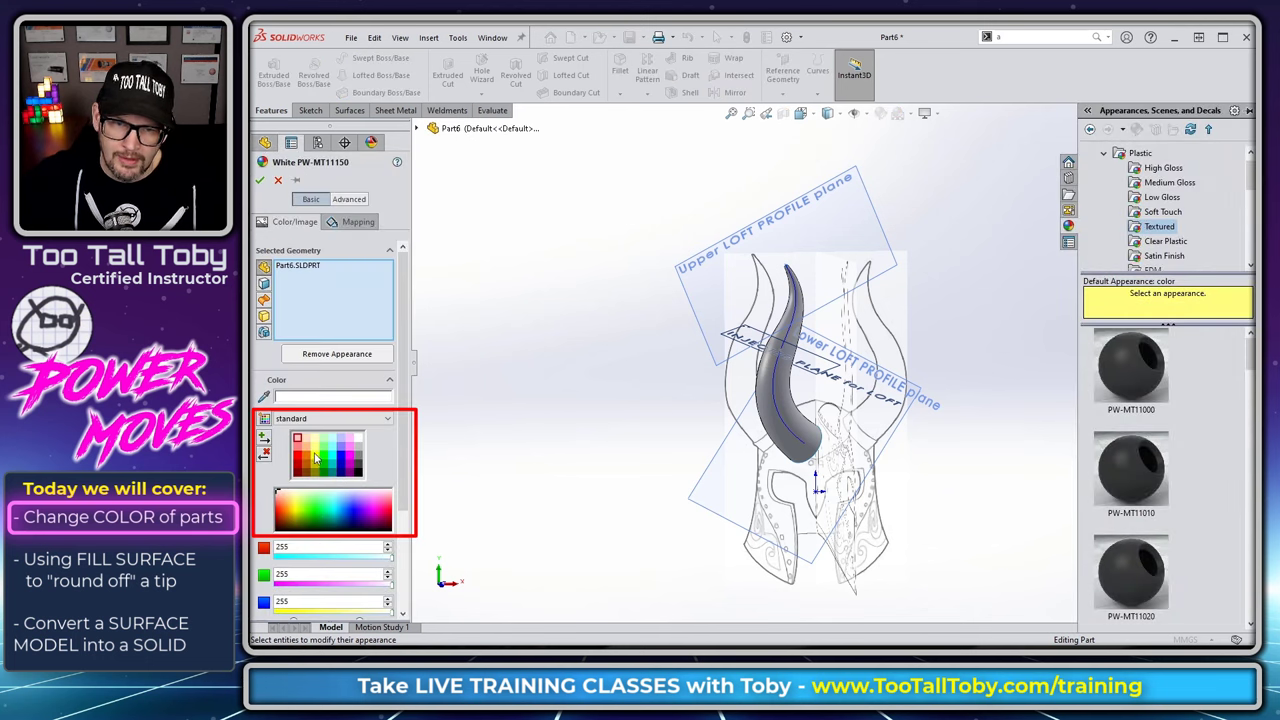
pyautogui.click(316, 458)
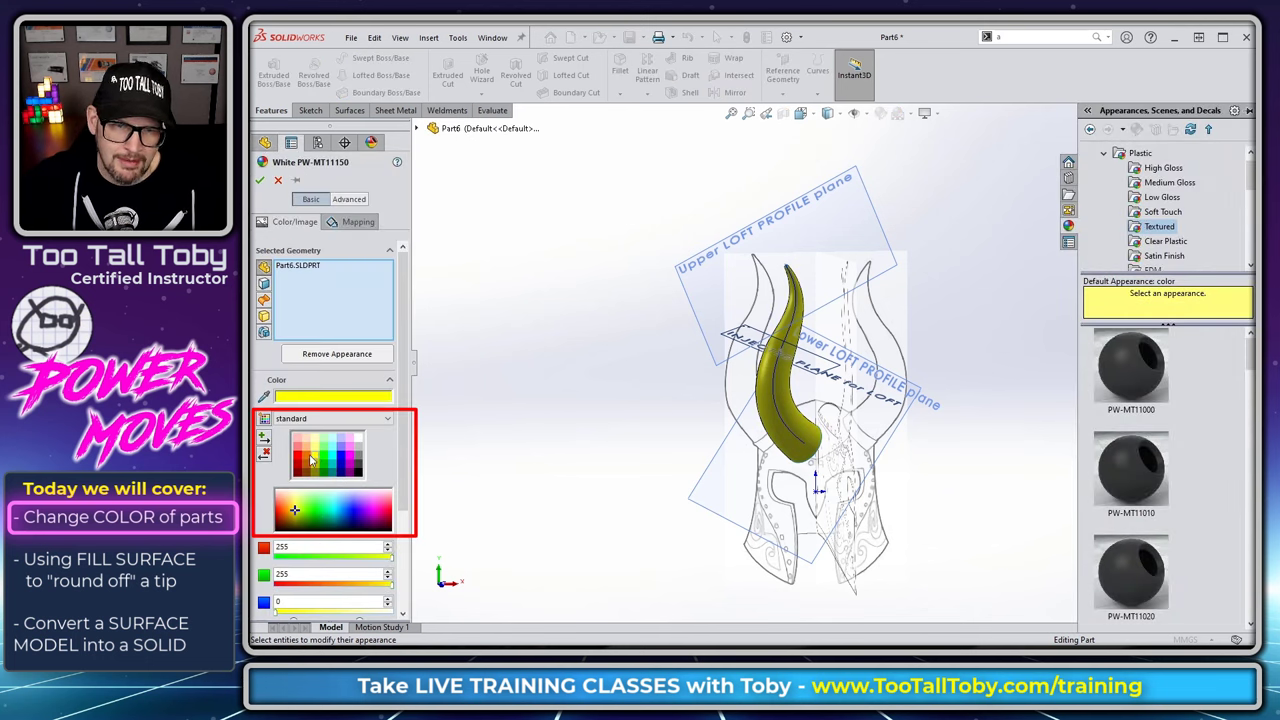
pyautogui.click(260, 180)
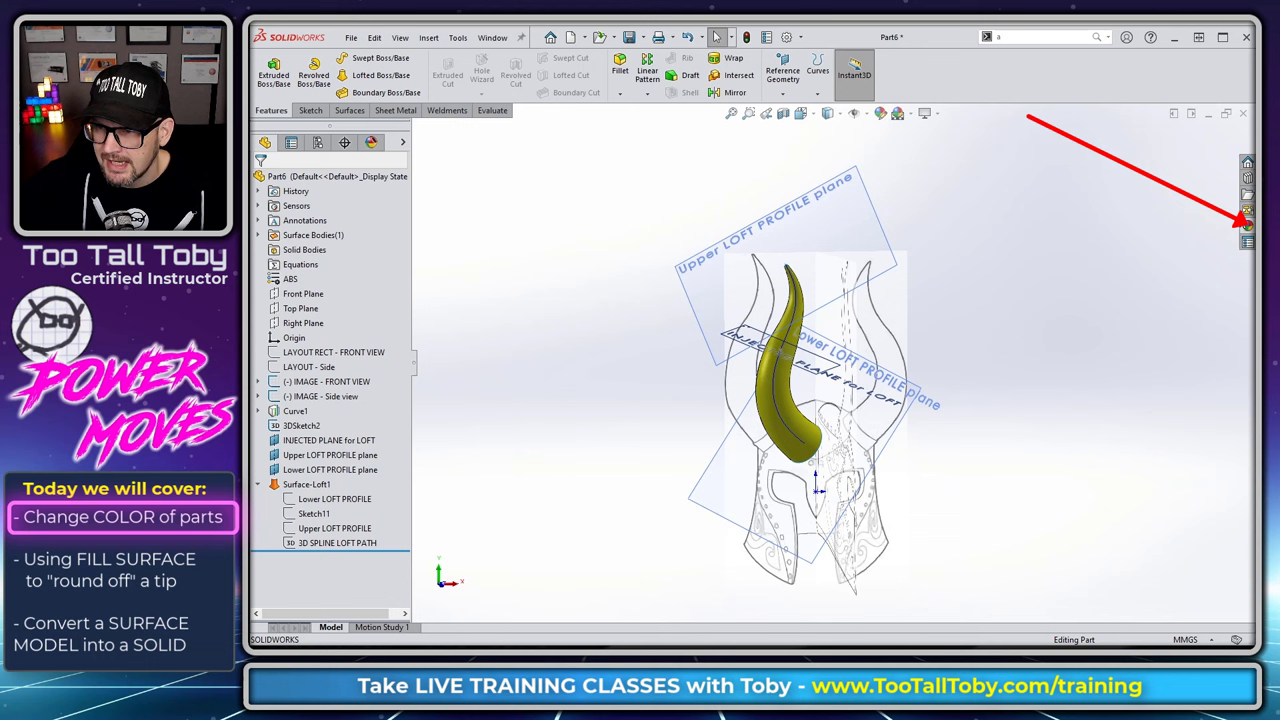
# - Apply green high gloss plastic from Plastic > High Gloss to the horn
pyautogui.click(1247, 227)
pyautogui.scroll(1, 1165, 200)
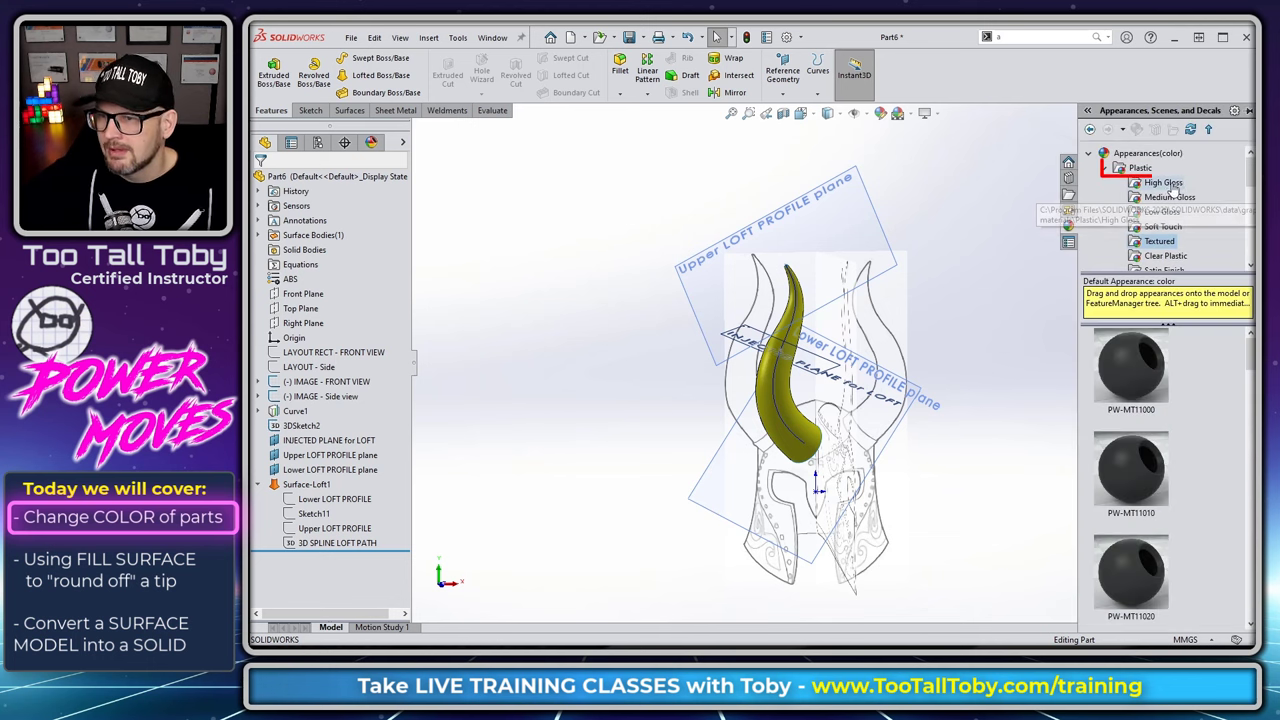
pyautogui.click(1165, 183)
pyautogui.scroll(-4, 1197, 454)
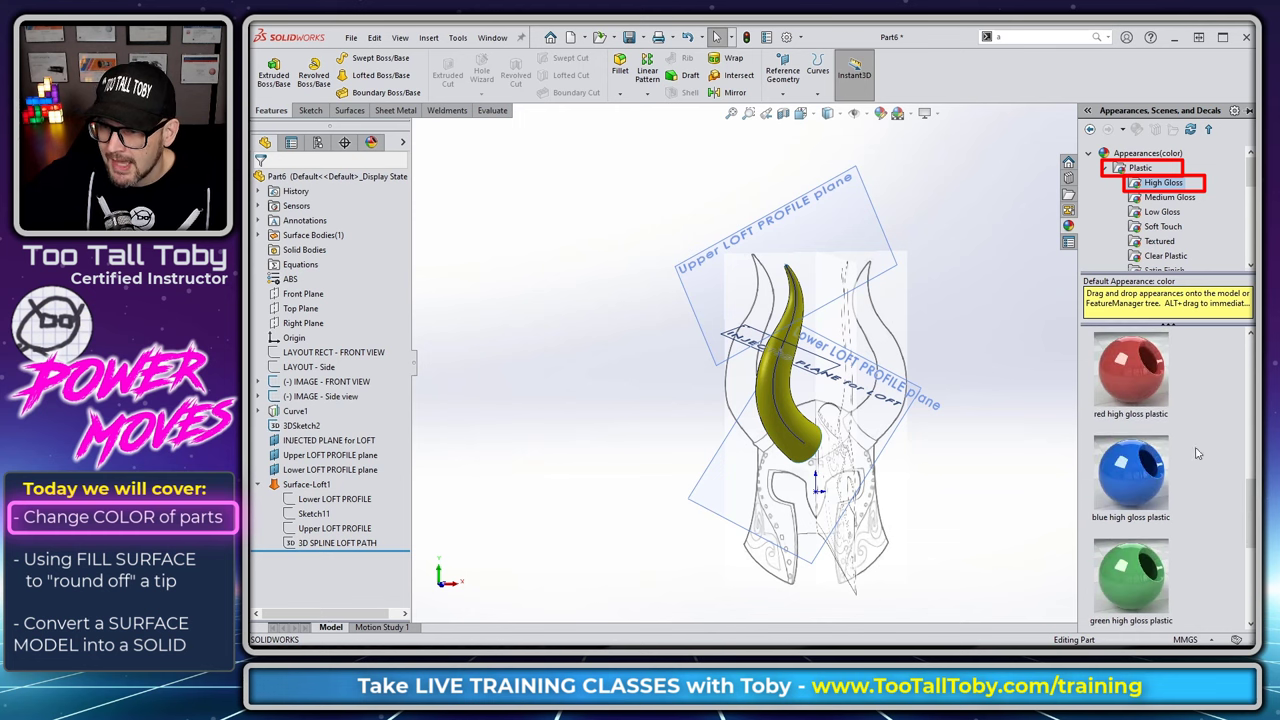
pyautogui.doubleClick(1136, 472)
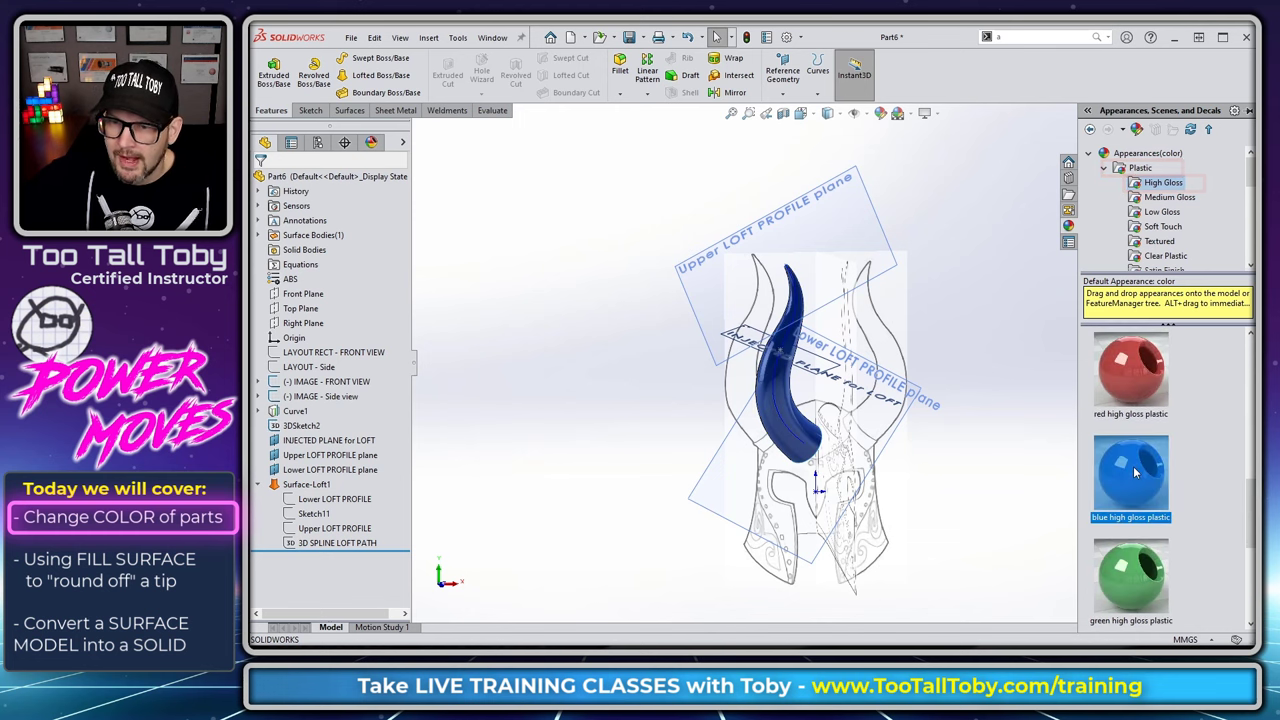
pyautogui.doubleClick(1135, 585)
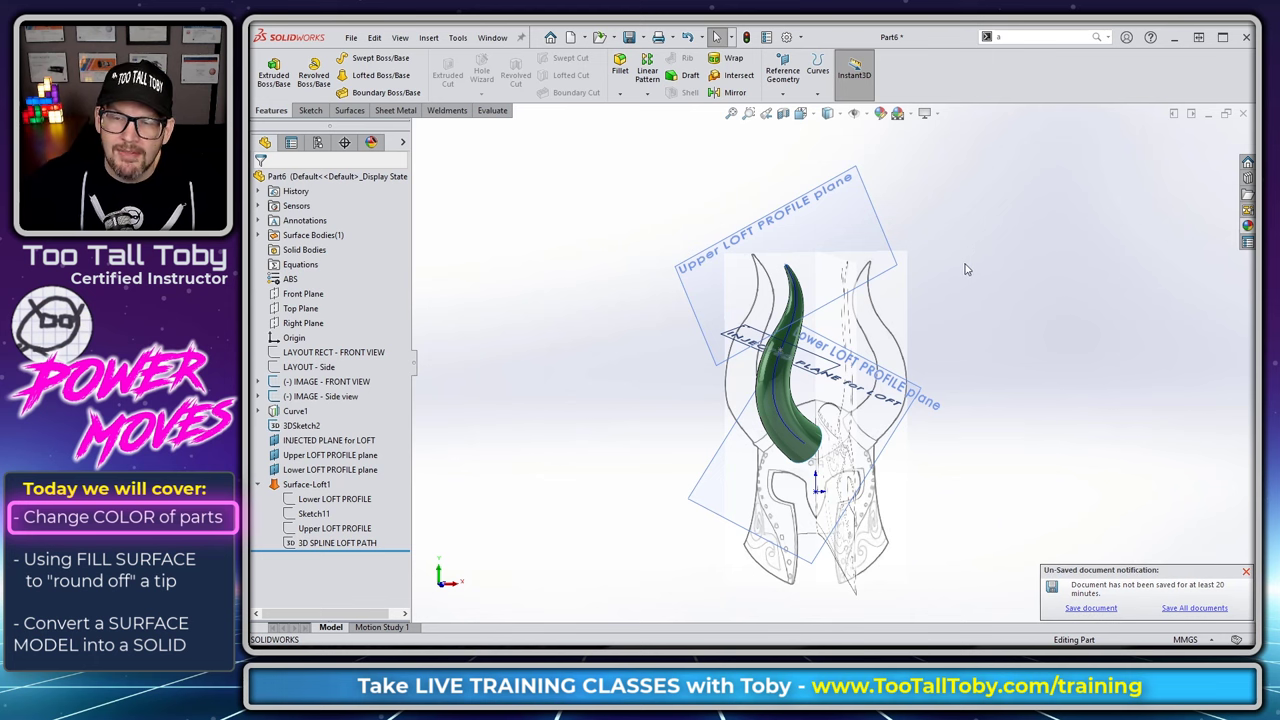
pyautogui.scroll(-5, 773, 280)
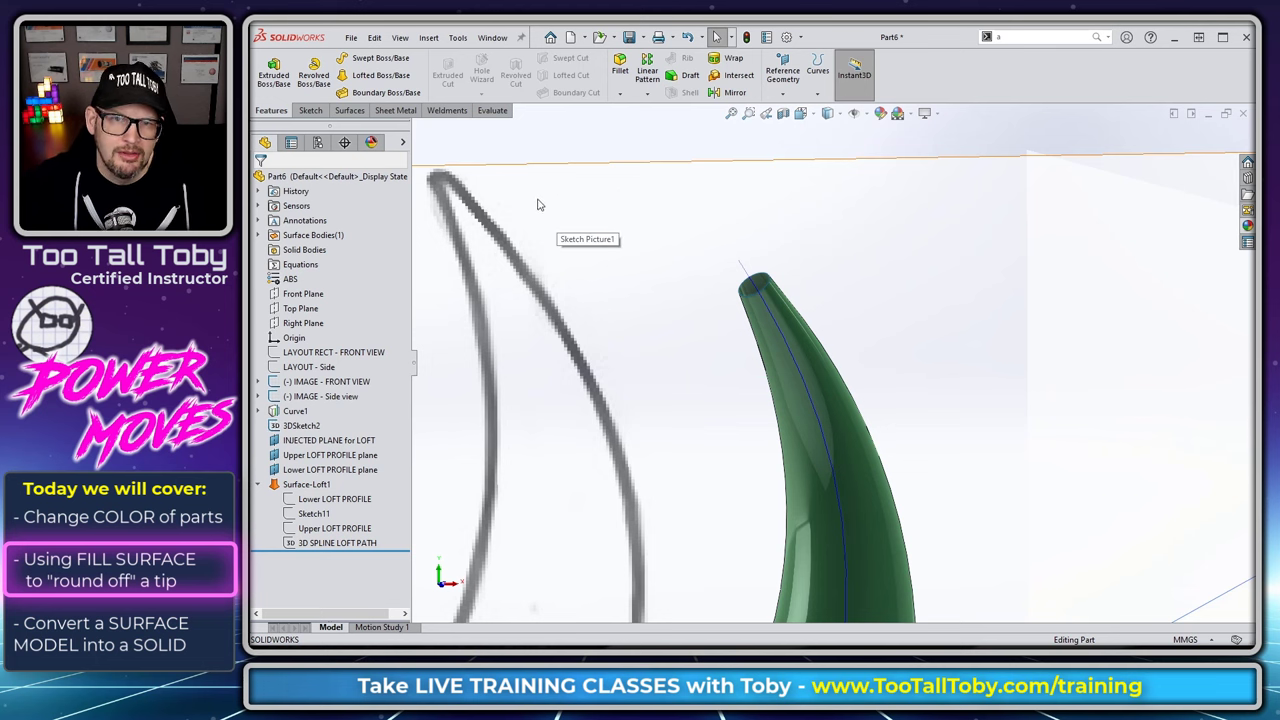
# - Create Surface-Fill1 using the horn tip edge as the patch boundary
pyautogui.click(352, 113)
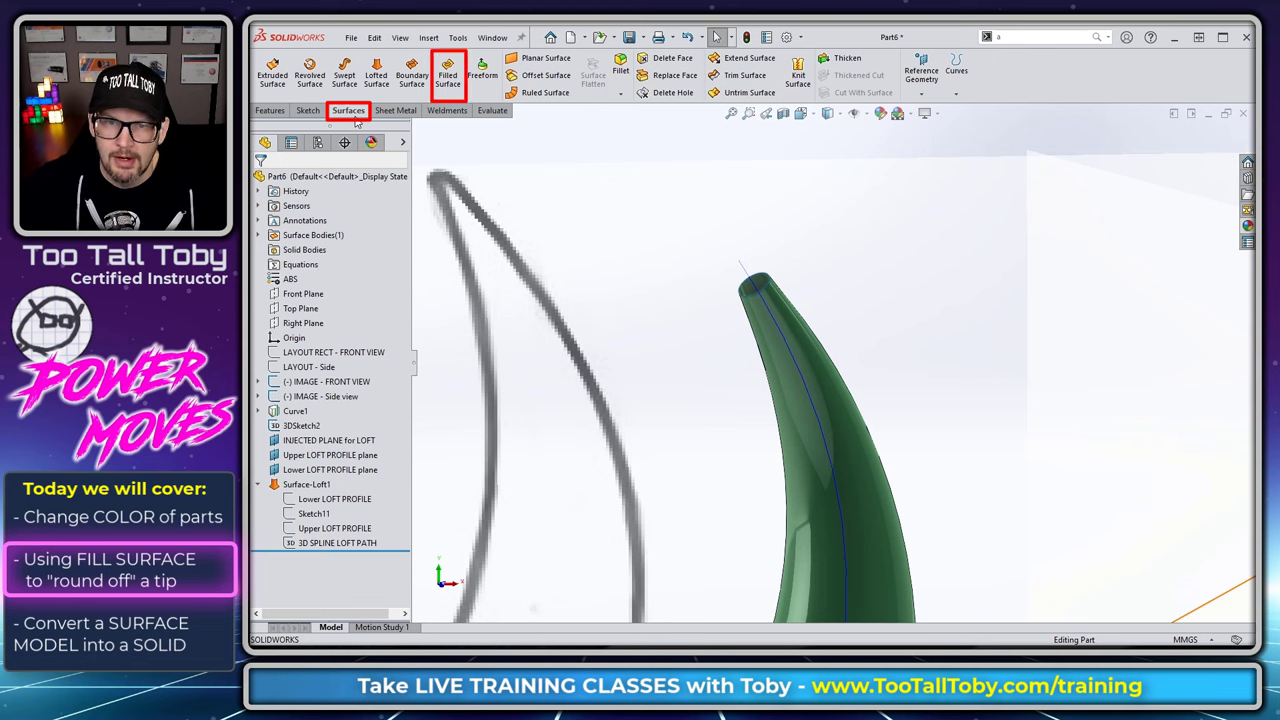
pyautogui.click(458, 75)
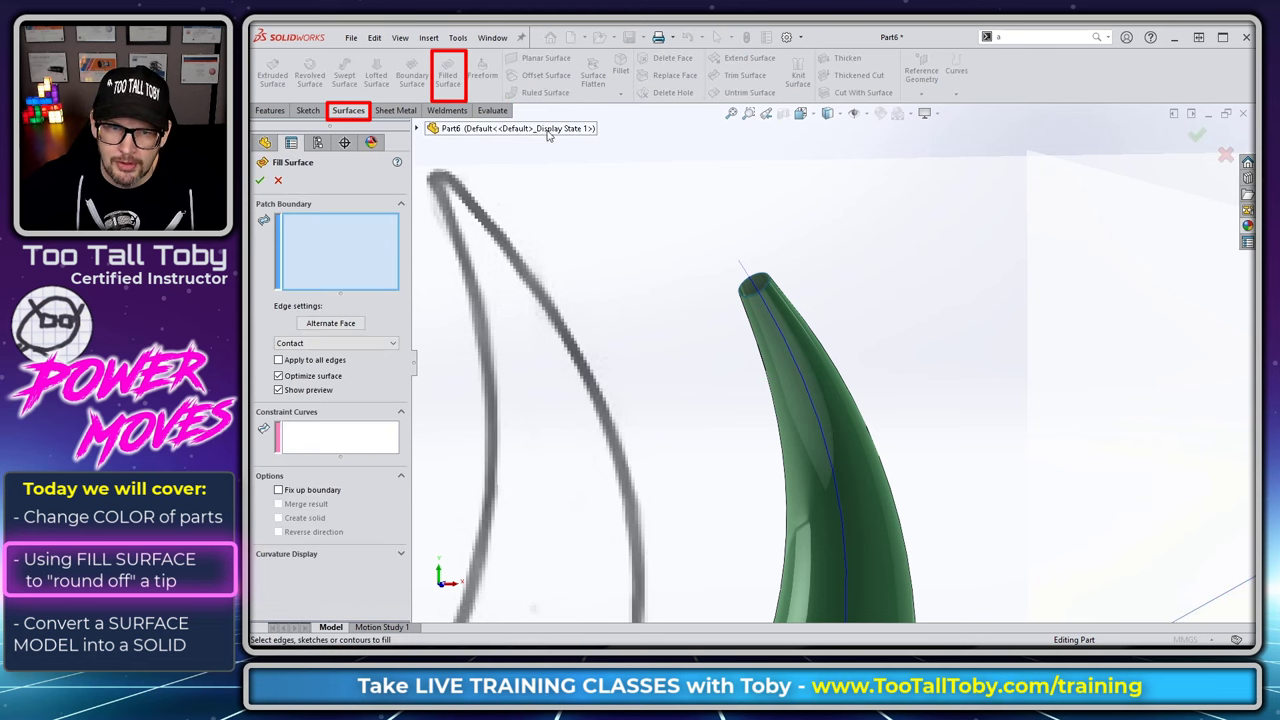
pyautogui.click(762, 282)
pyautogui.moveTo(820, 290); pyautogui.dragTo(765, 306, button='middle')
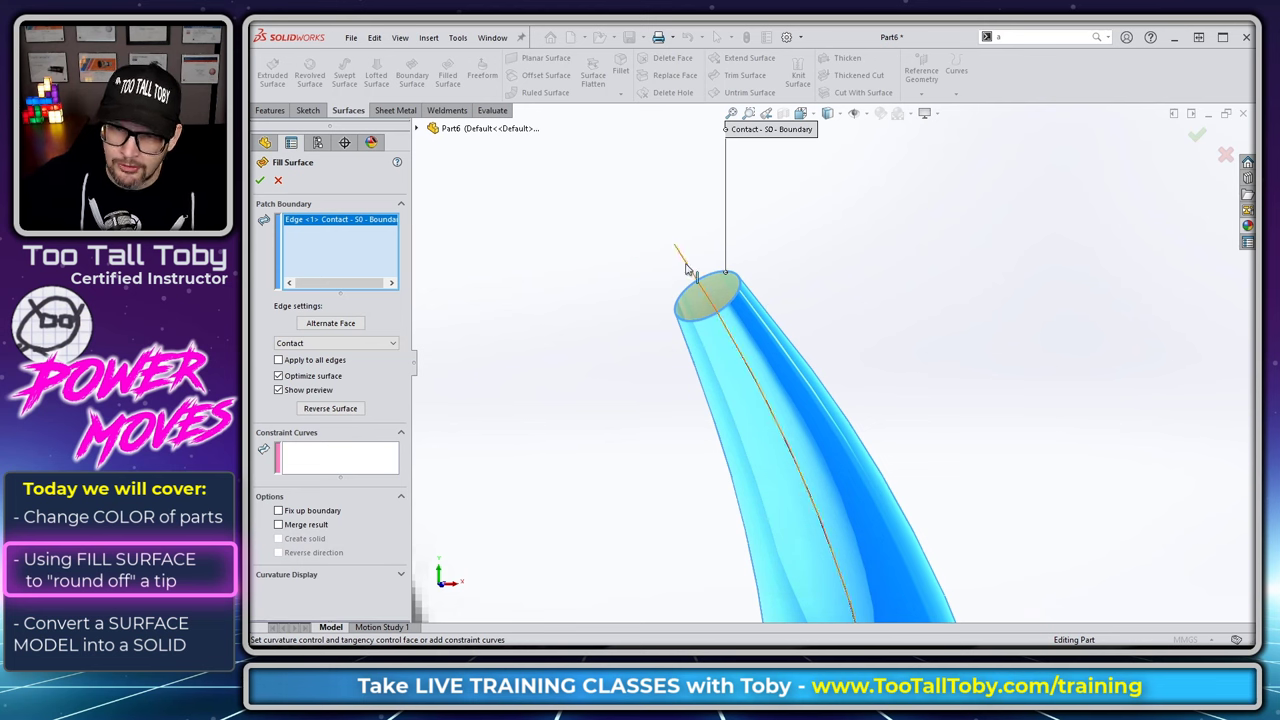
pyautogui.moveTo(763, 263); pyautogui.dragTo(857, 244, button='middle')
pyautogui.click(1195, 137)
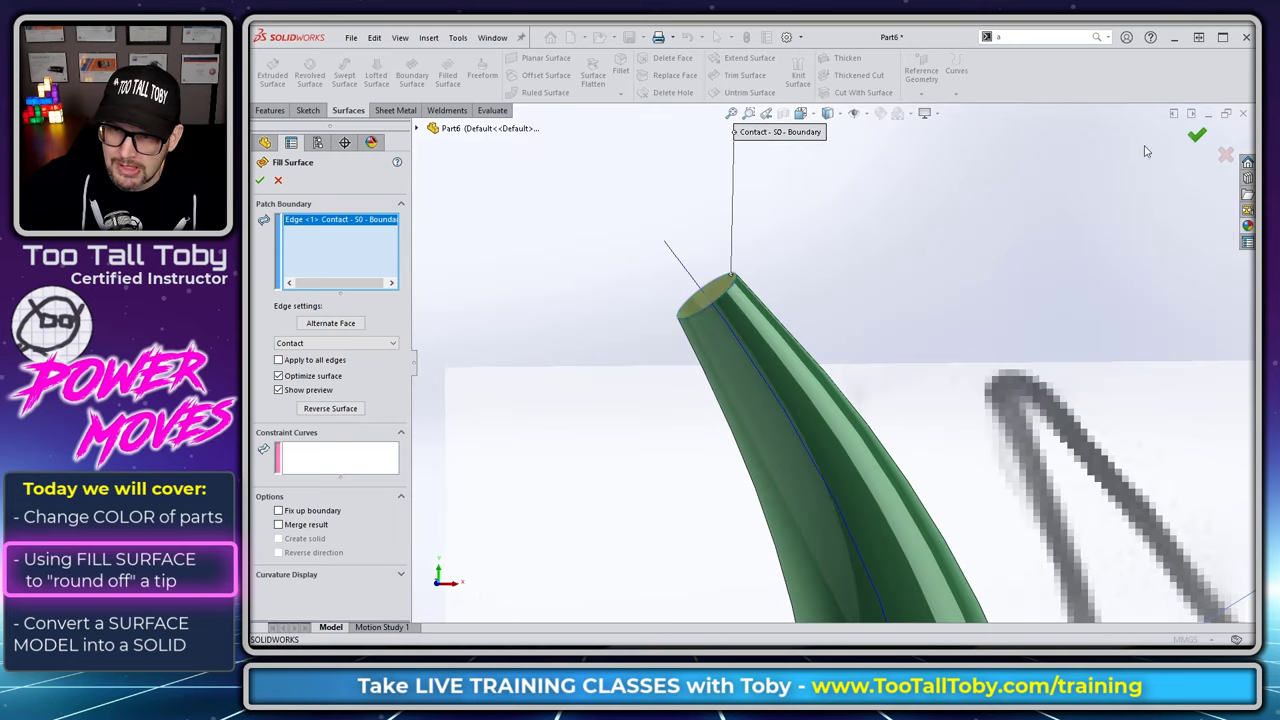
pyautogui.click(724, 292)
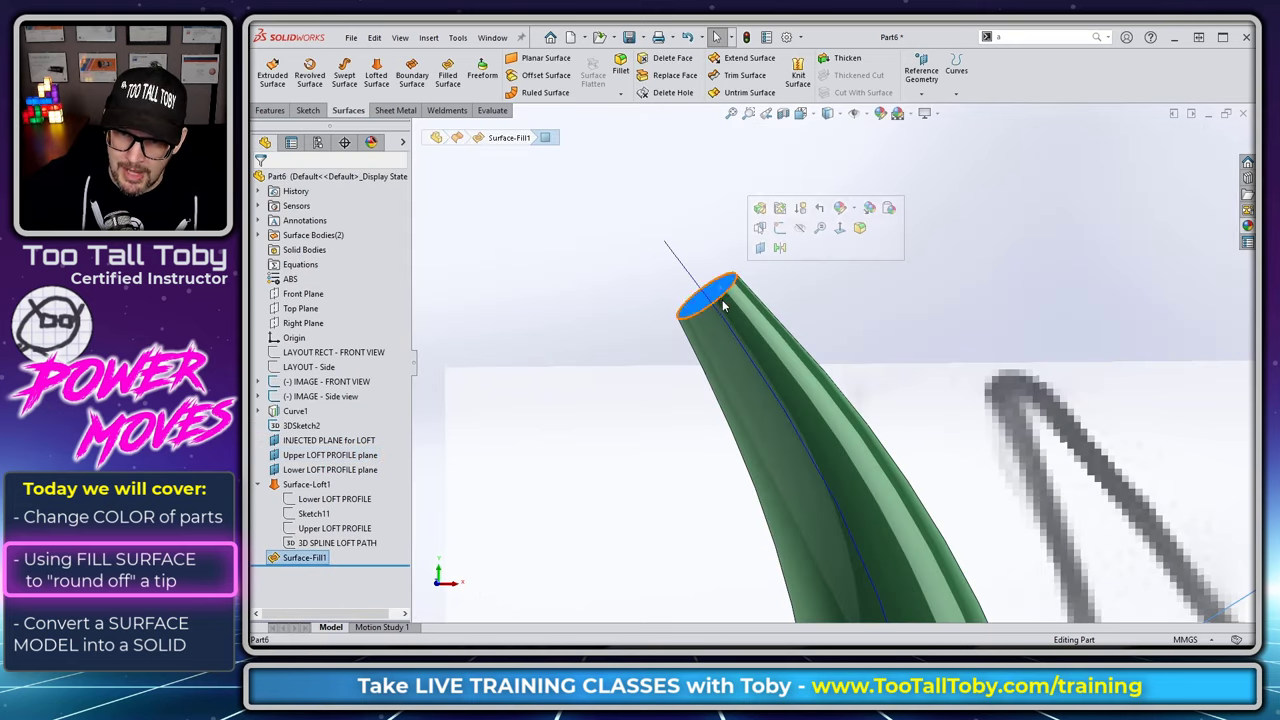
pyautogui.moveTo(724, 292); pyautogui.dragTo(777, 387, button='middle')
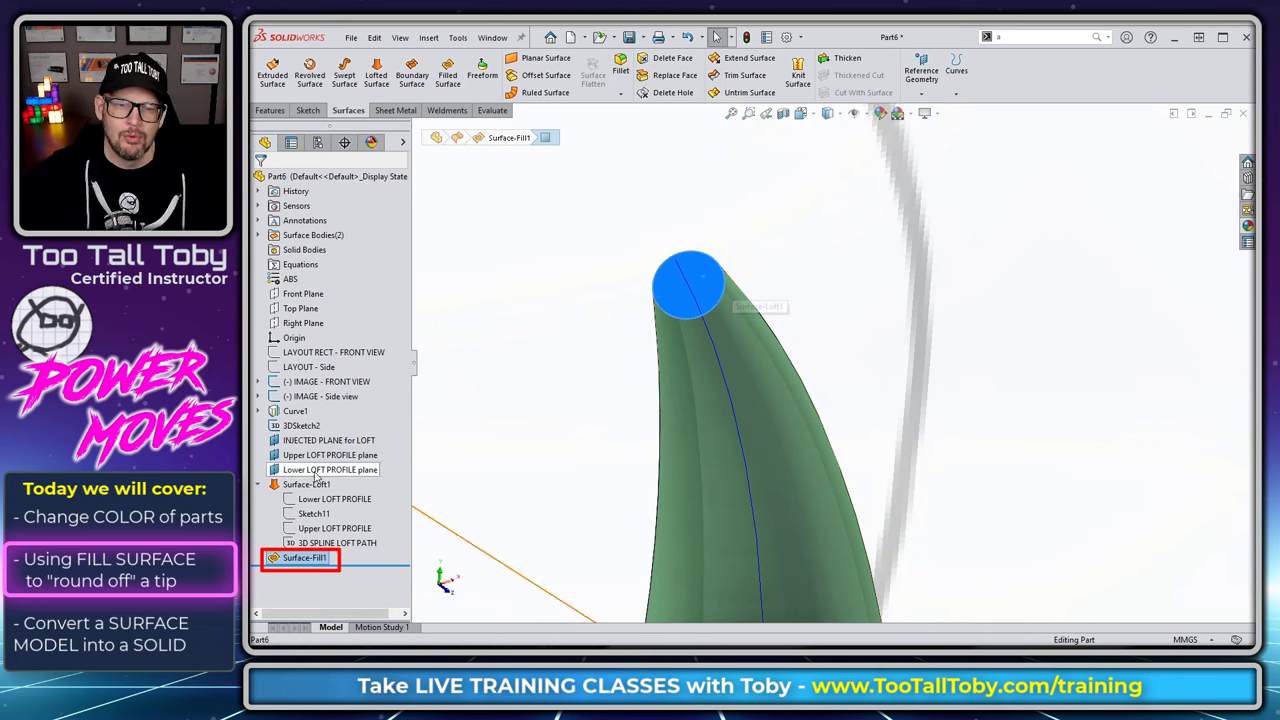
# - Reopen Surface-Fill1 for editing and change its boundary from Contact to Tangent
pyautogui.rightClick(304, 559)
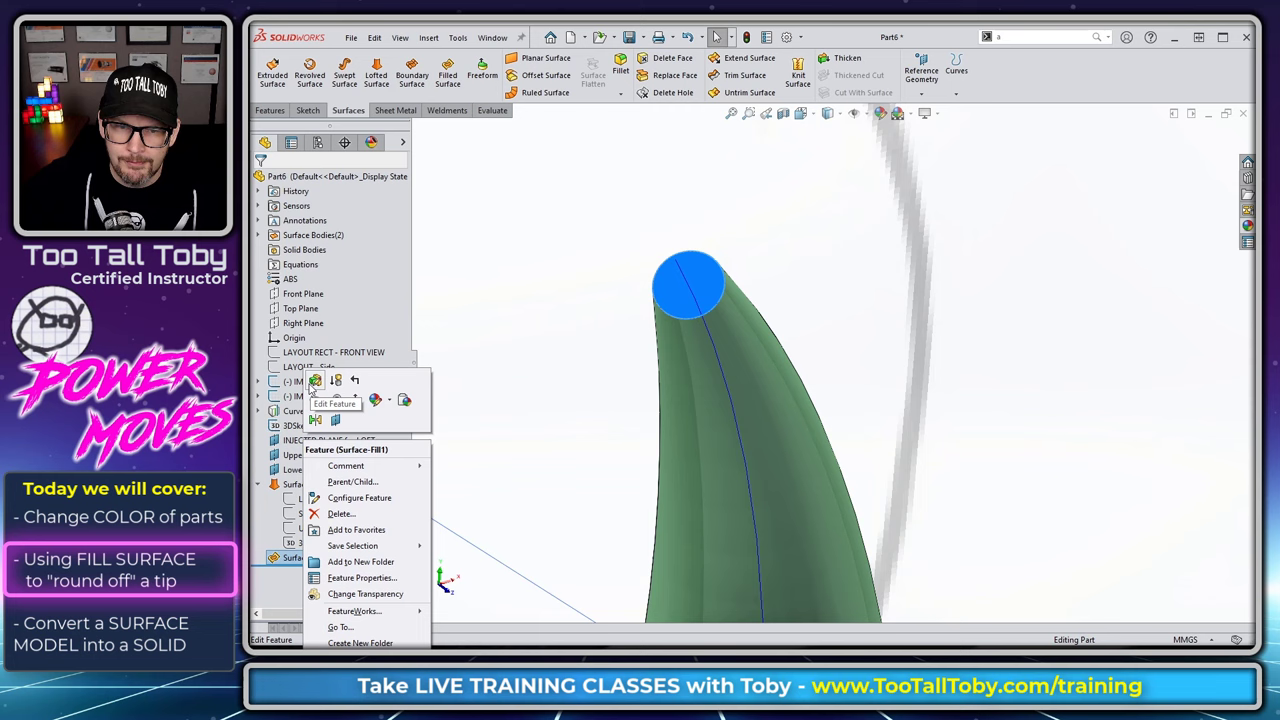
pyautogui.click(315, 381)
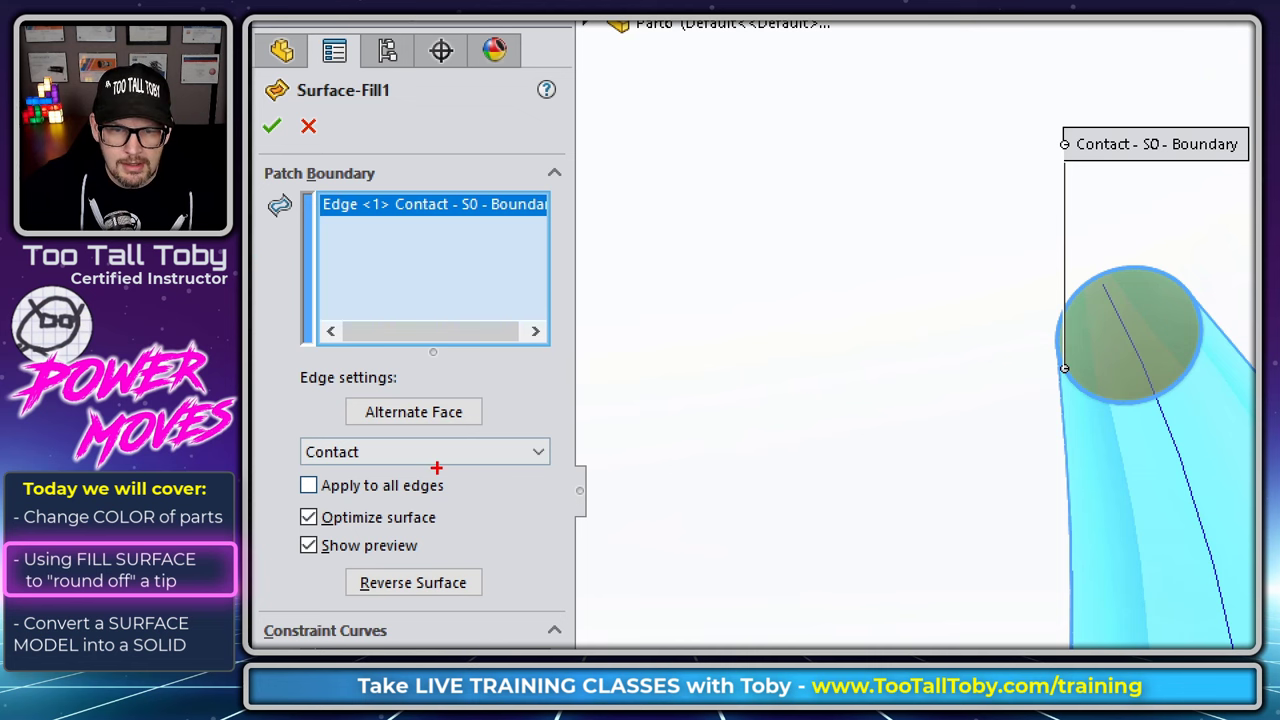
pyautogui.moveTo(411, 459); pyautogui.dragTo(576, 556)
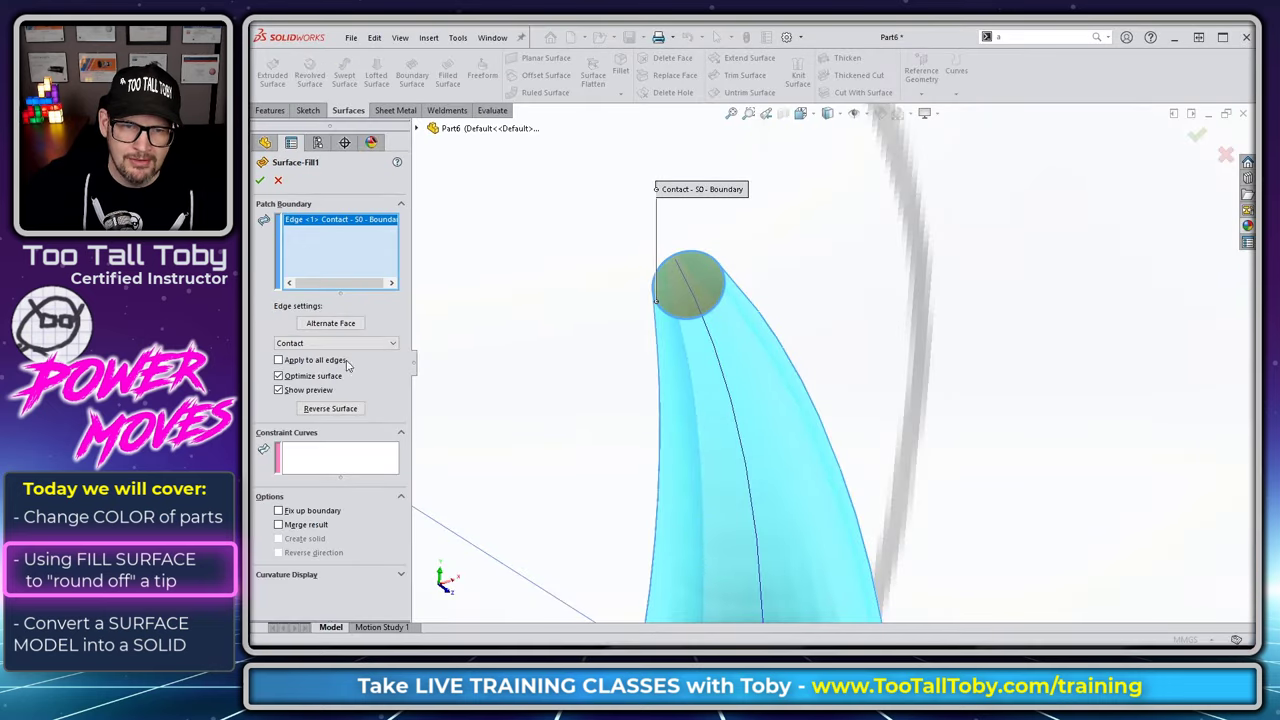
pyautogui.click(340, 343)
pyautogui.click(320, 372)
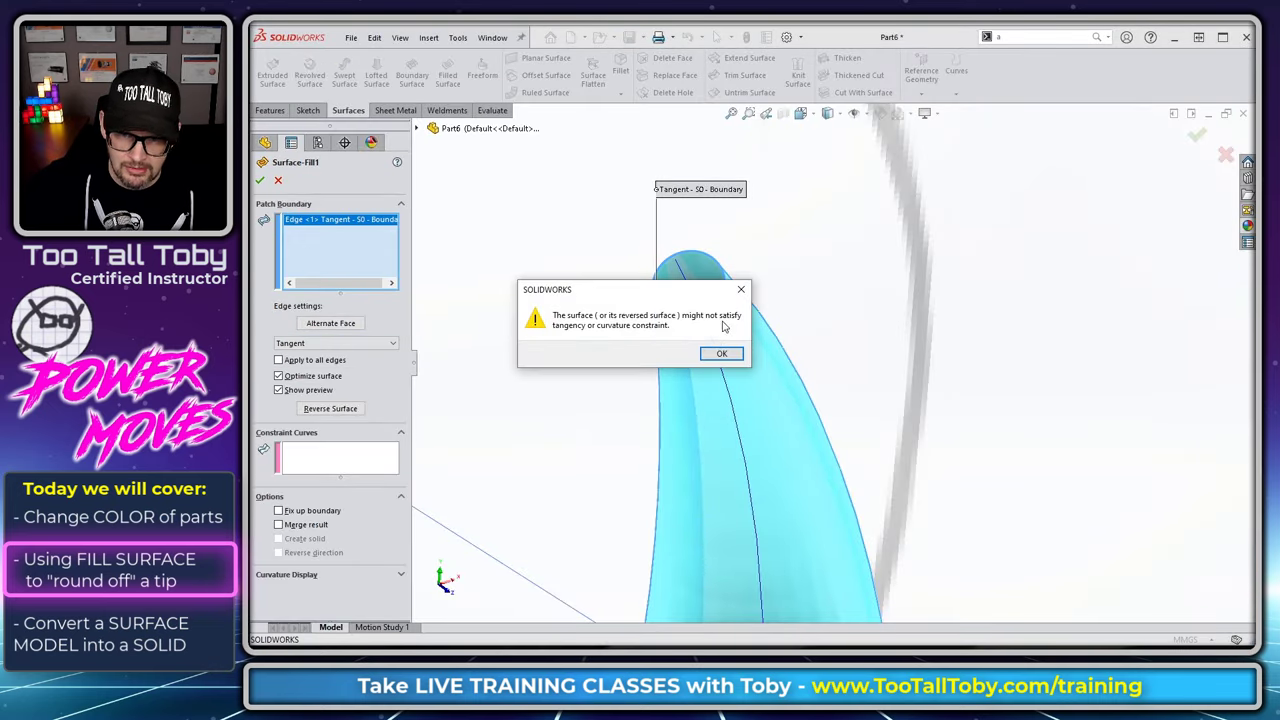
pyautogui.click(721, 353)
# - Switch the fill boundary to Curvature continuity and accept the edited feature
pyautogui.scroll(5, 643, 240)
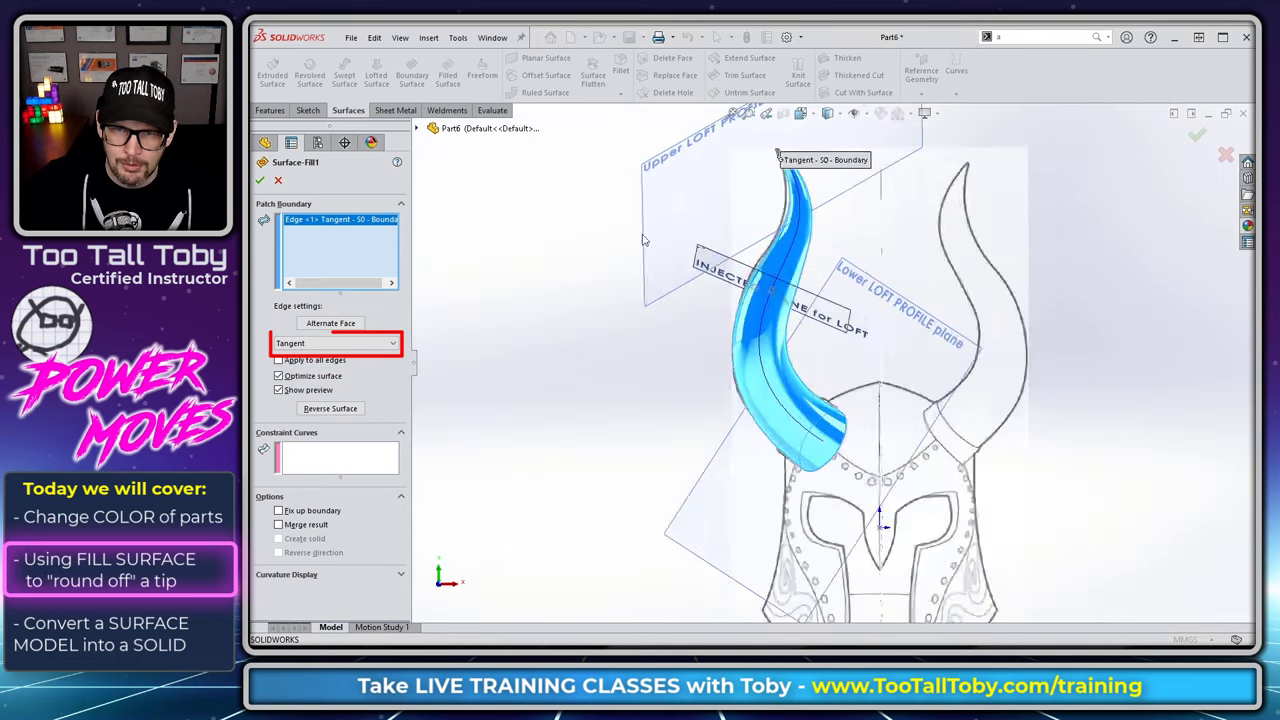
pyautogui.scroll(-10, 793, 237)
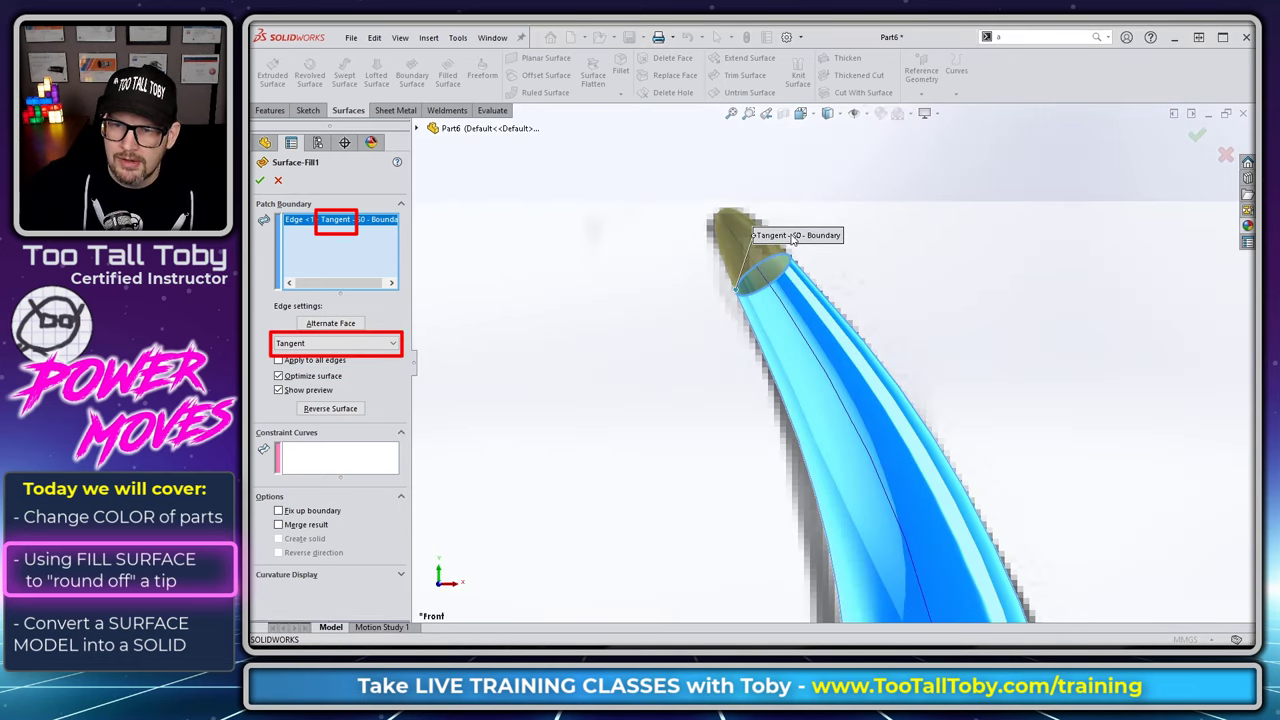
pyautogui.moveTo(793, 237); pyautogui.dragTo(620, 302)
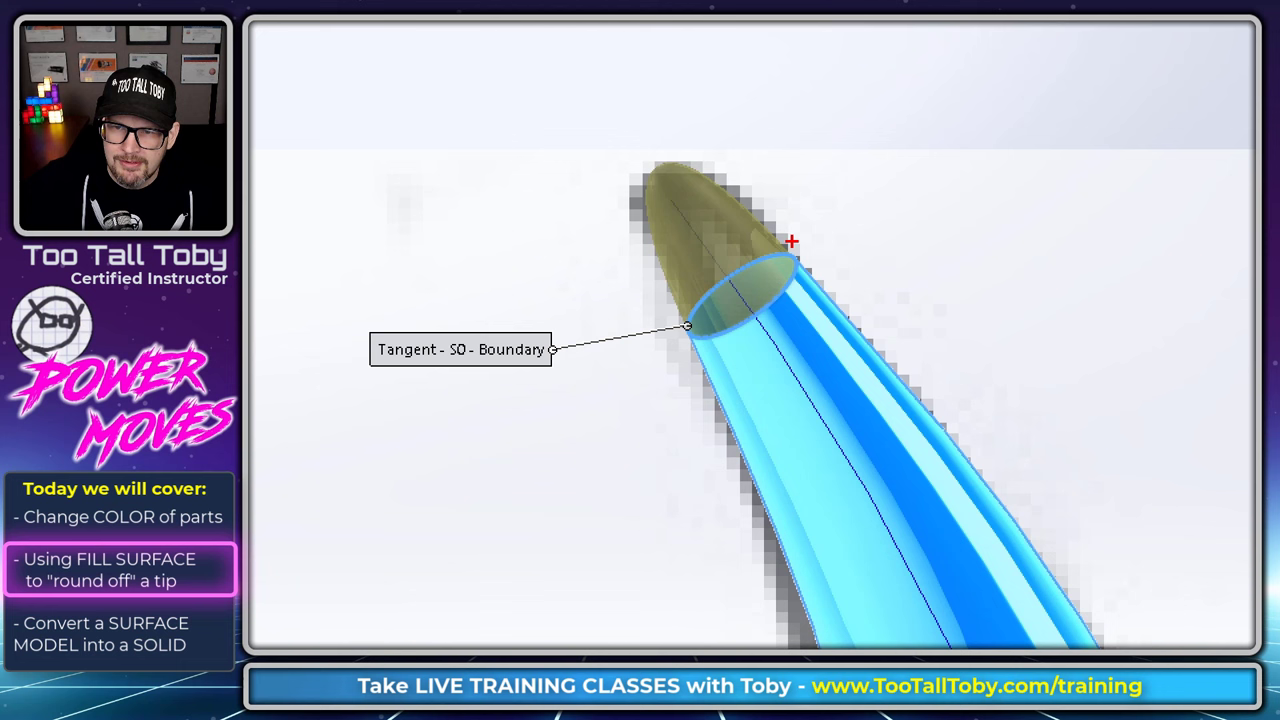
pyautogui.moveTo(800, 260); pyautogui.dragTo(885, 357)
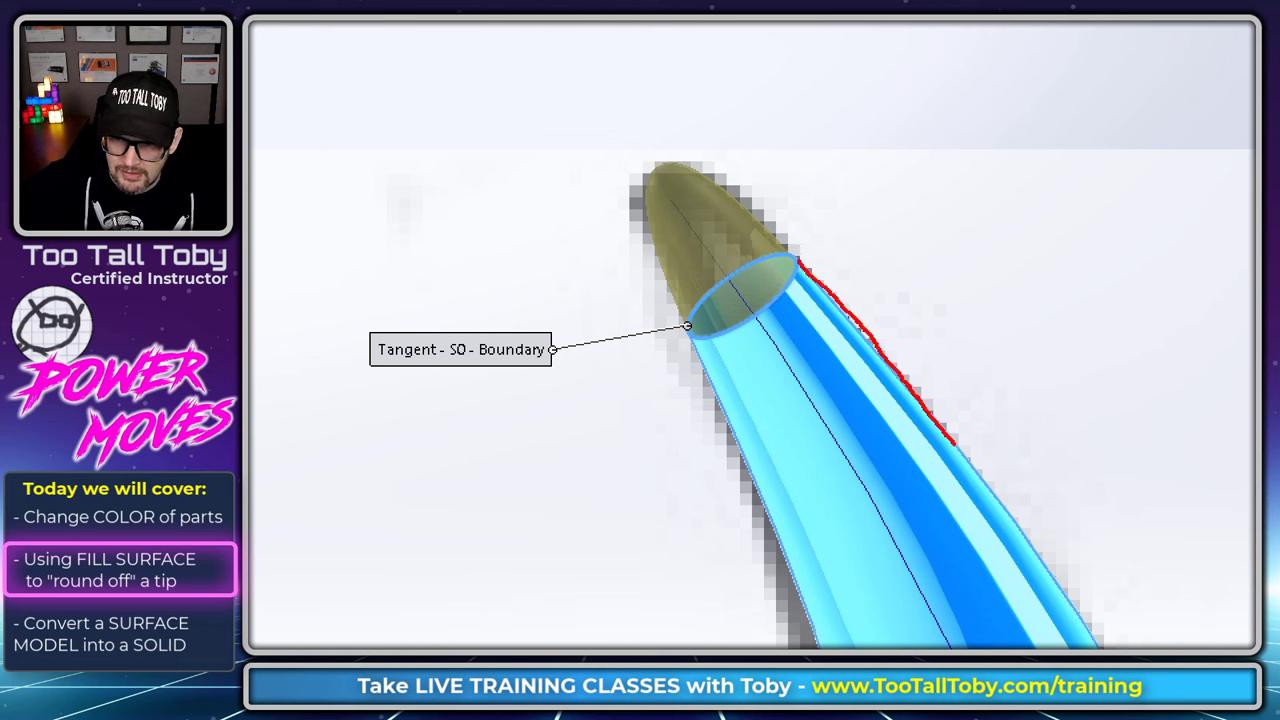
pyautogui.moveTo(953, 443); pyautogui.dragTo(995, 517)
pyautogui.moveTo(695, 345)
pyautogui.mouseDown()
pyautogui.moveTo(734, 405)
pyautogui.moveTo(778, 558)
pyautogui.mouseUp()
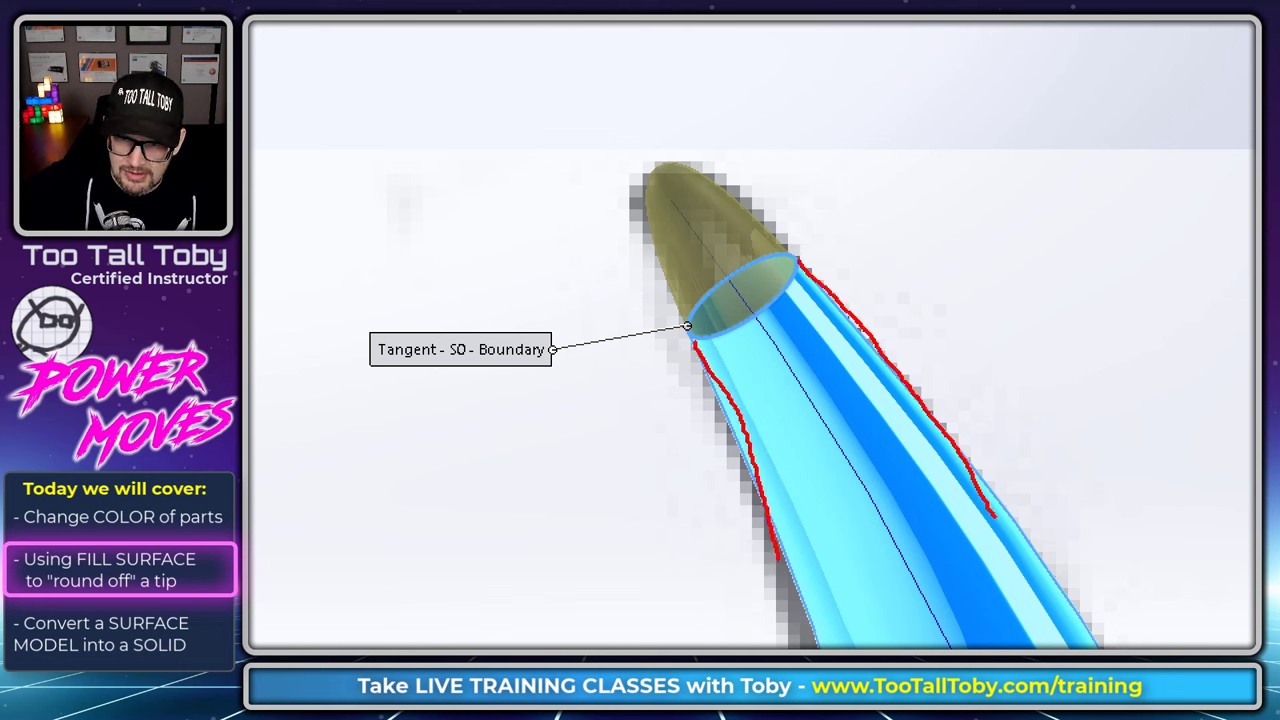
pyautogui.moveTo(674, 310); pyautogui.dragTo(633, 164)
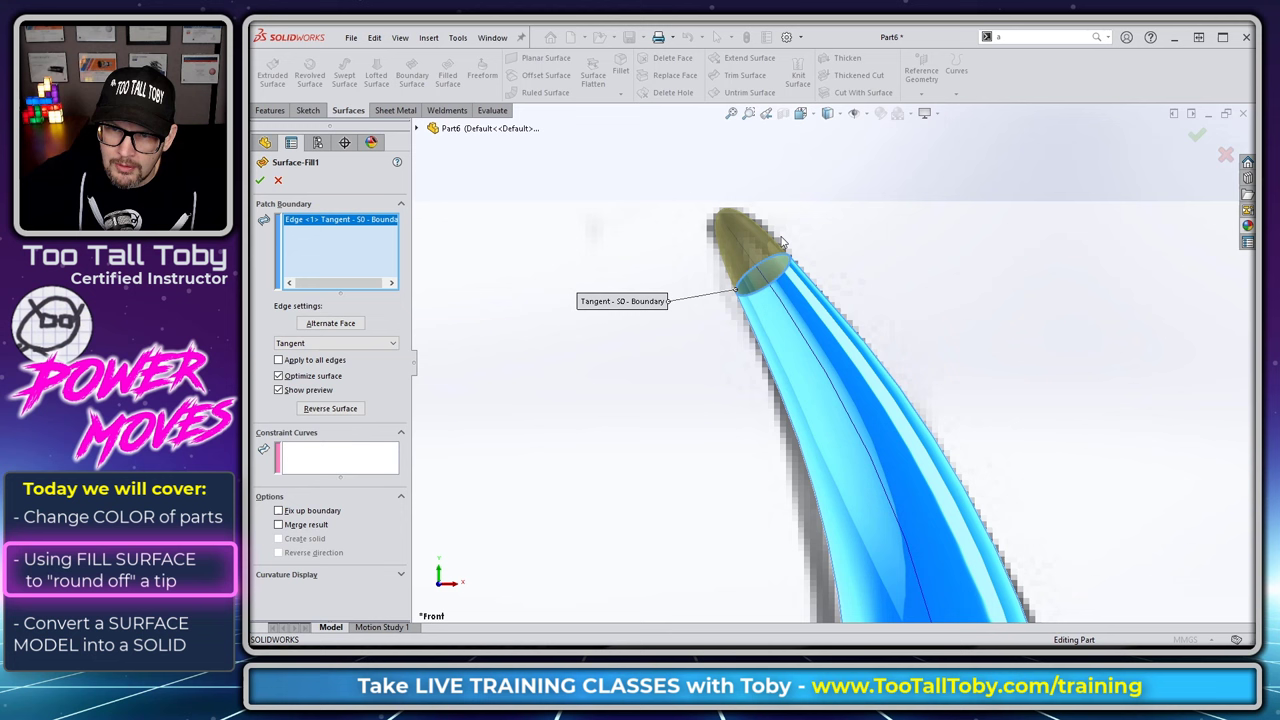
pyautogui.click(367, 340)
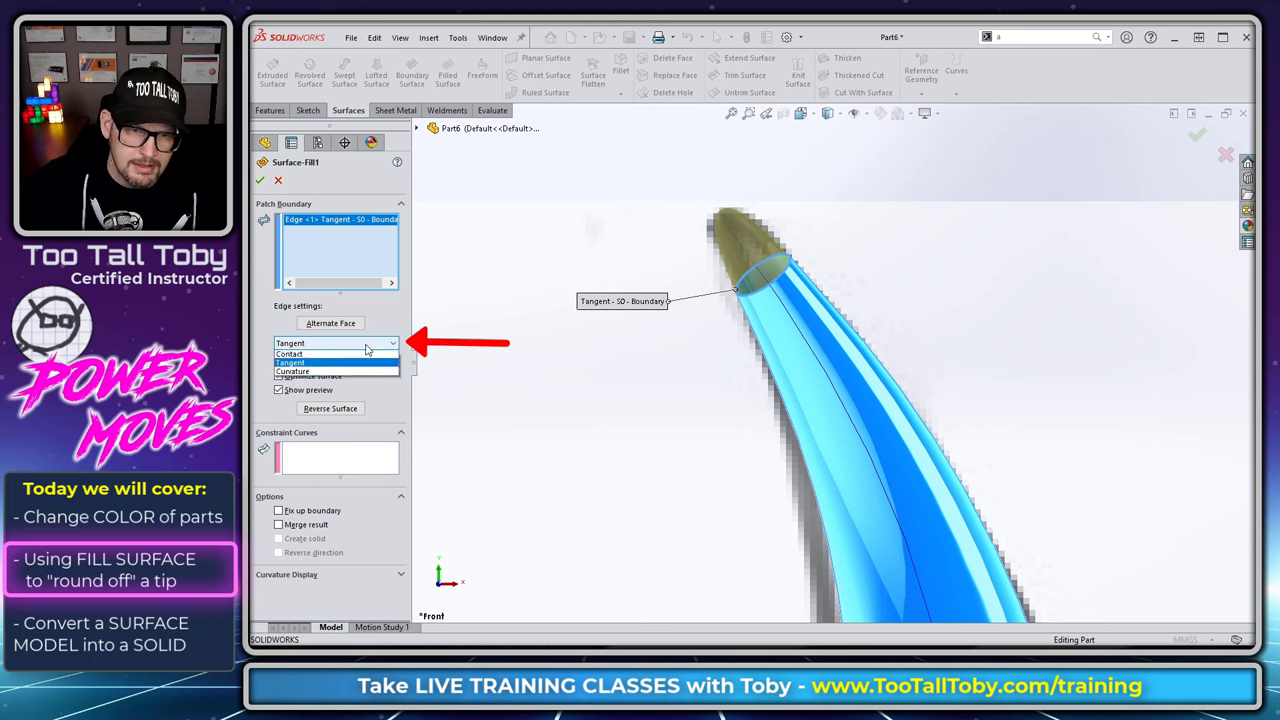
pyautogui.click(320, 370)
pyautogui.click(720, 354)
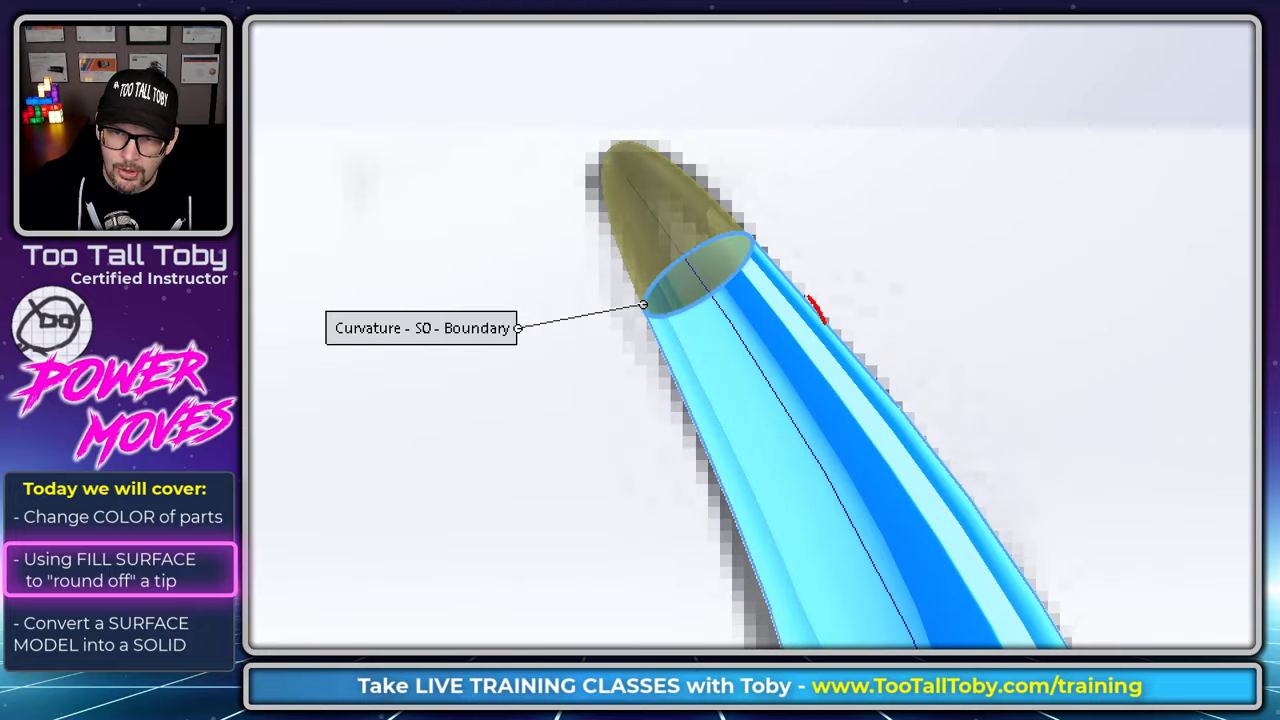
pyautogui.moveTo(650, 330); pyautogui.dragTo(676, 377)
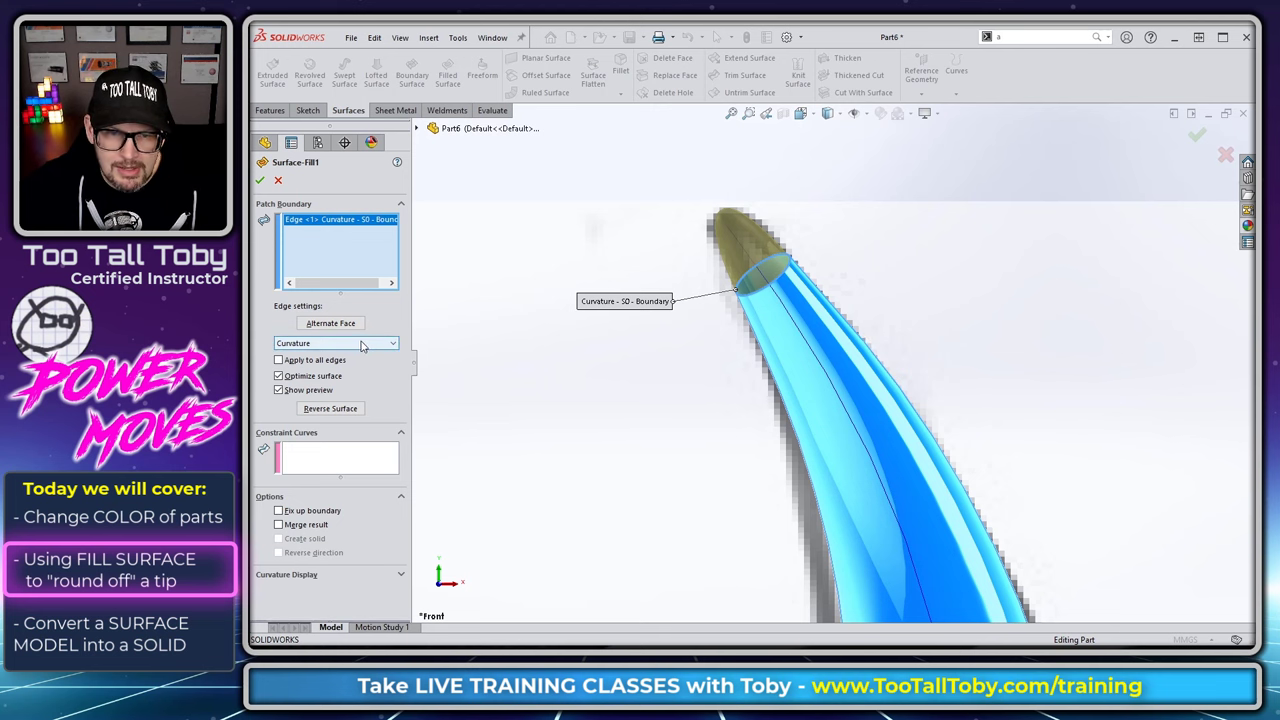
pyautogui.click(260, 181)
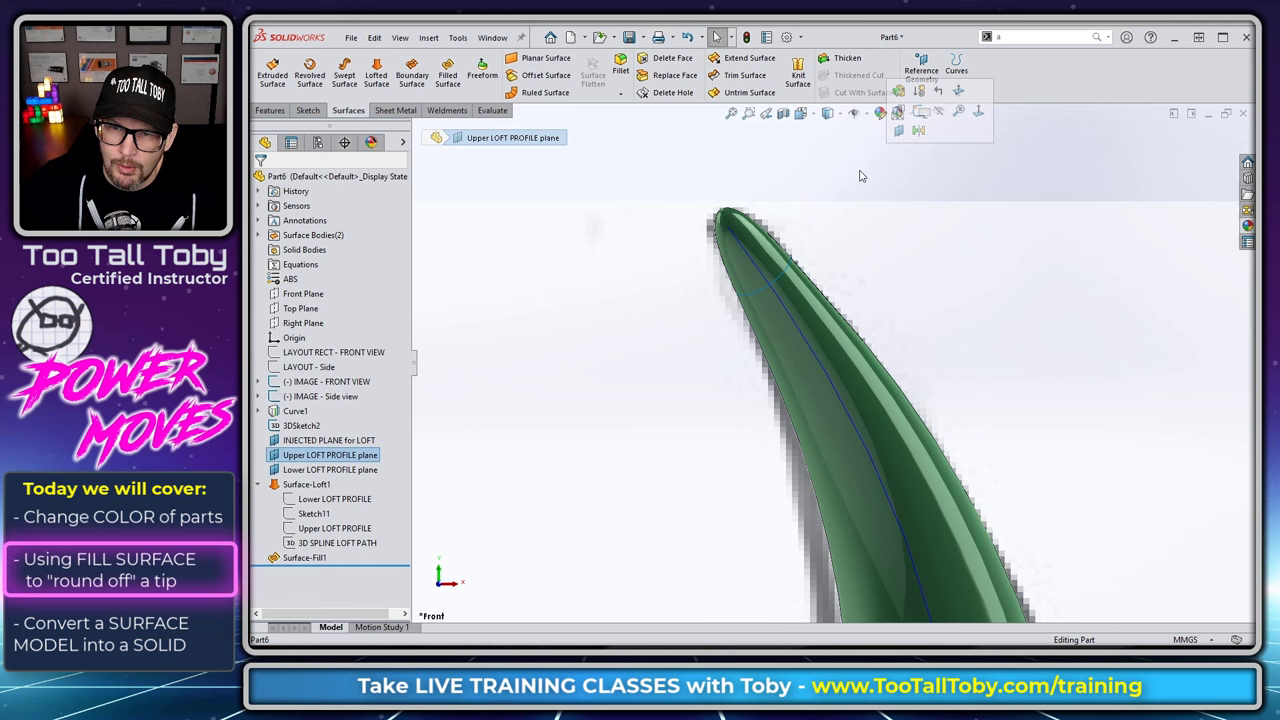
pyautogui.click(258, 485)
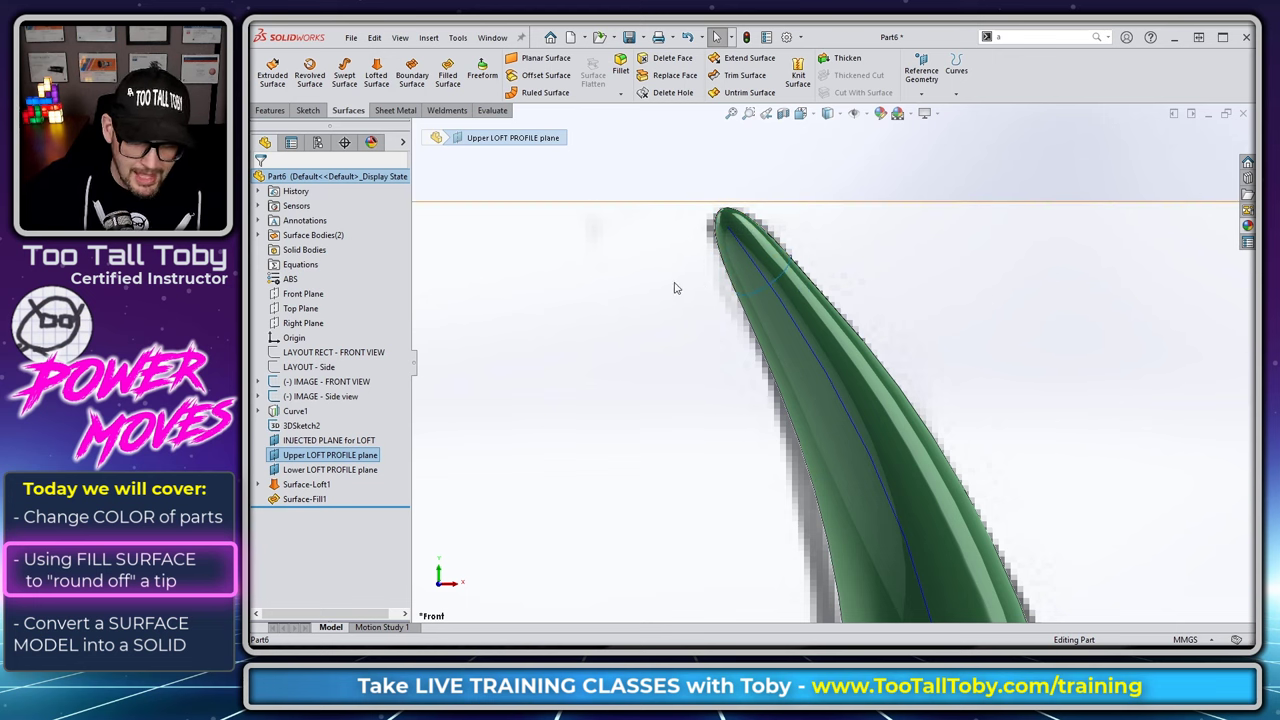
pyautogui.press('f')
pyautogui.scroll(-10, 785, 218)
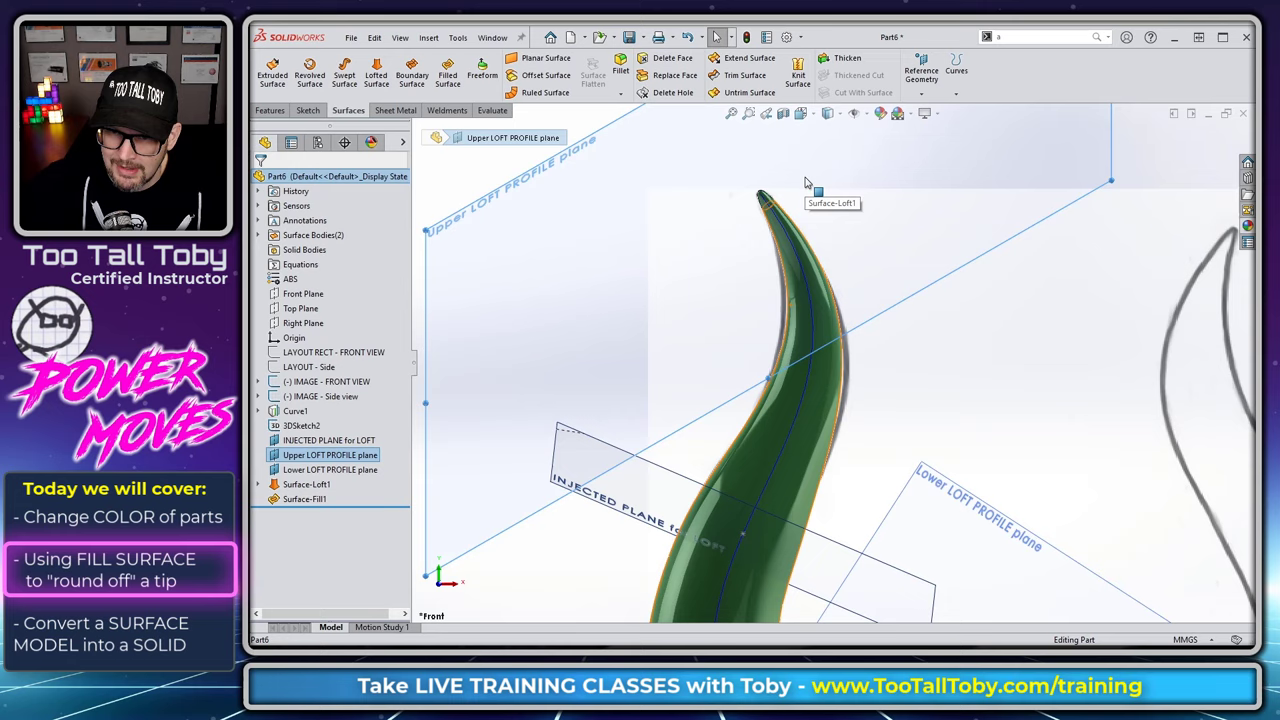
pyautogui.moveTo(775, 277); pyautogui.dragTo(826, 322, button='middle')
pyautogui.scroll(-3, 722, 257)
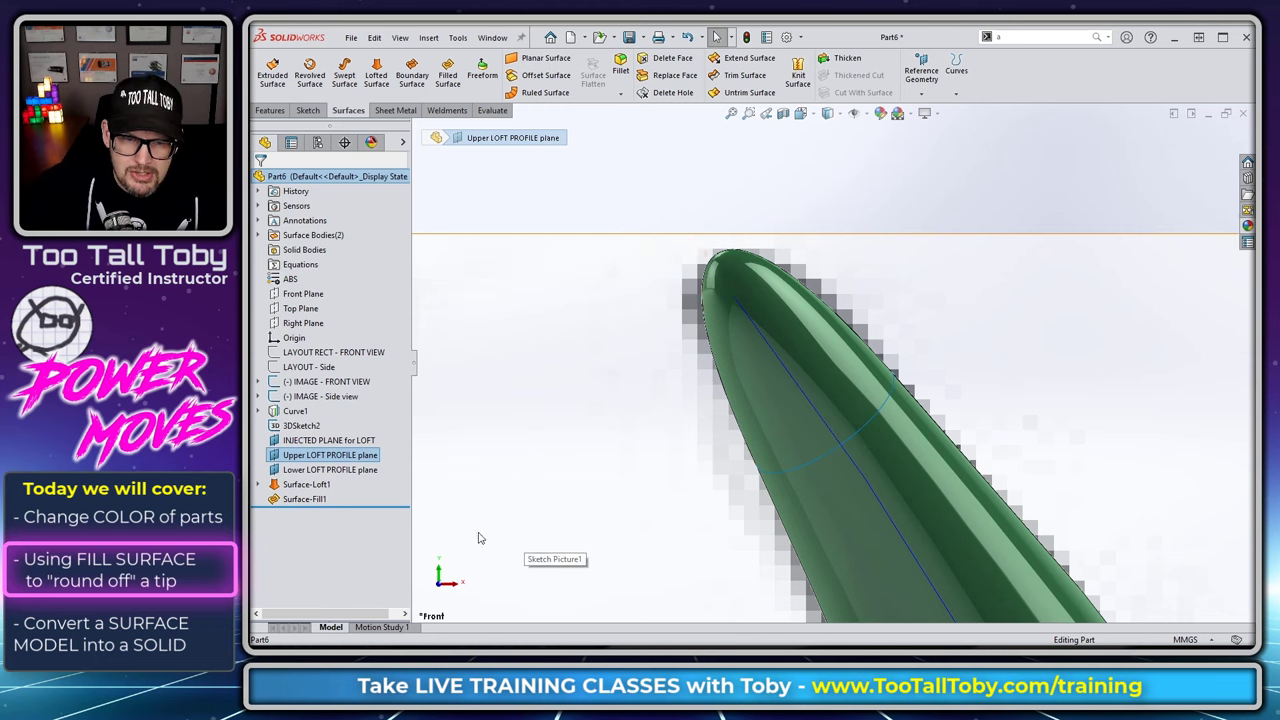
pyautogui.click(259, 485)
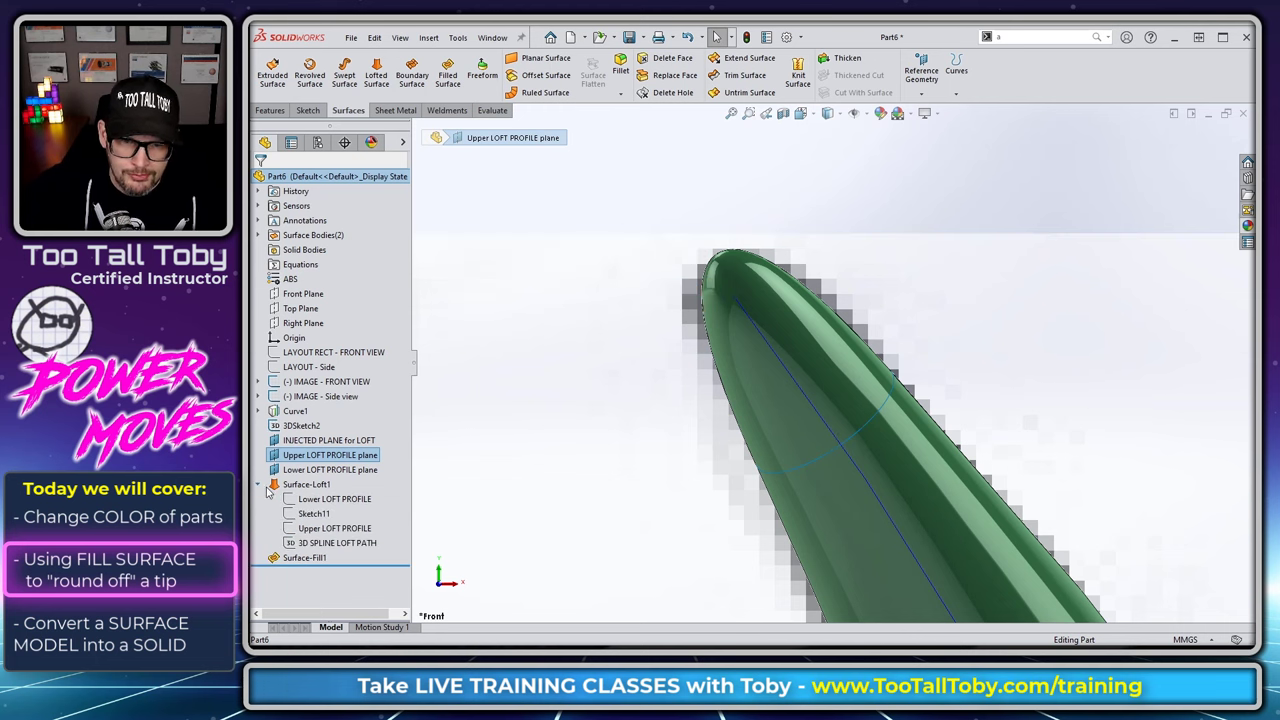
pyautogui.click(580, 520)
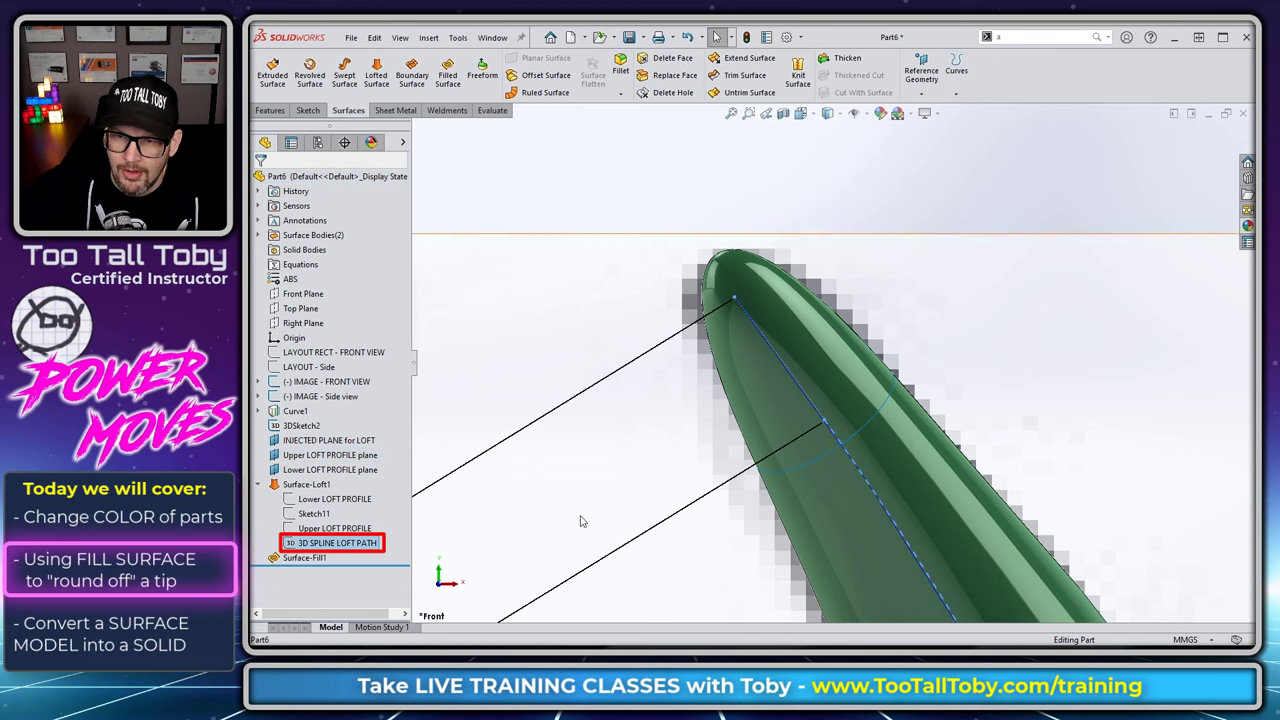
pyautogui.moveTo(580, 520); pyautogui.dragTo(749, 500, button='middle')
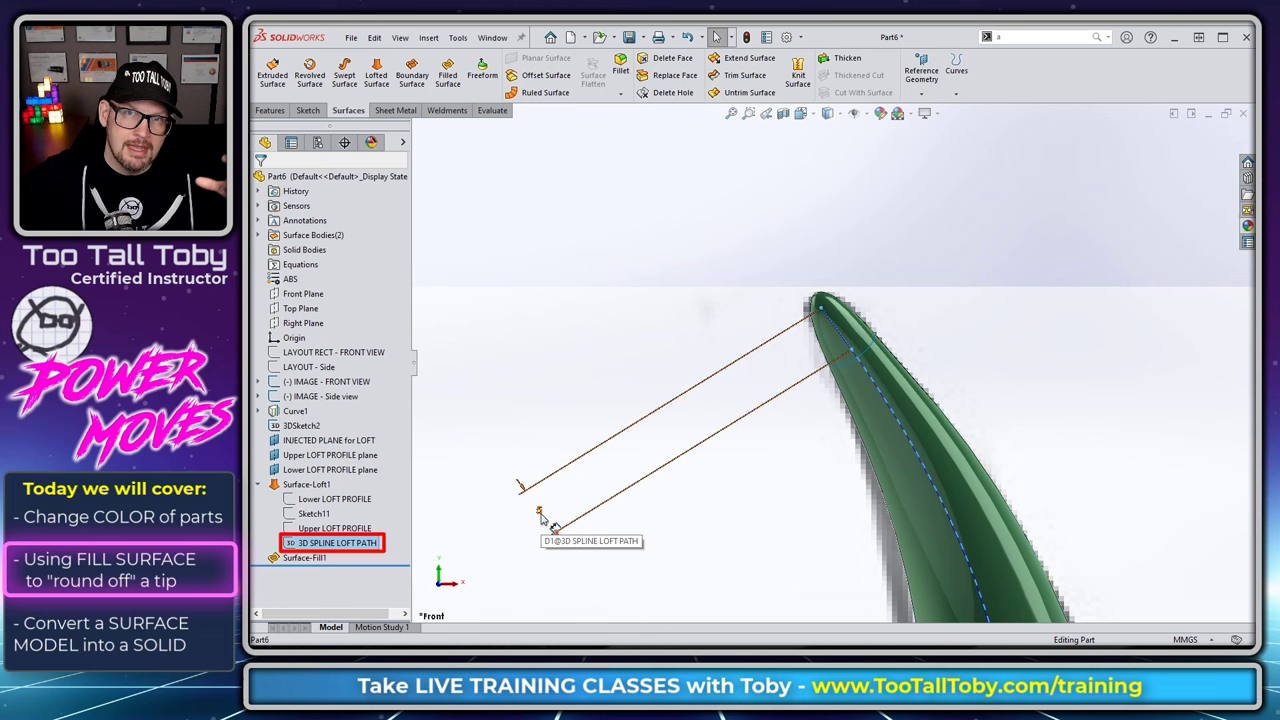
pyautogui.doubleClick(540, 515)
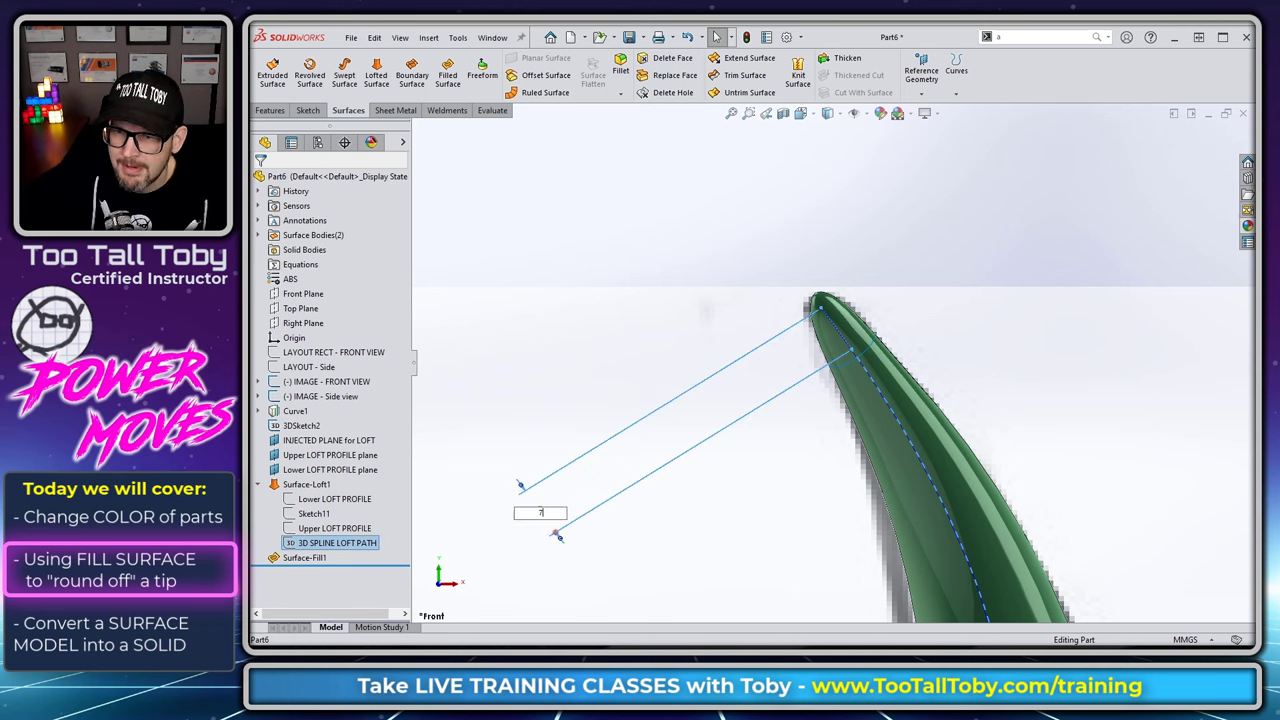
pyautogui.write('7')
pyautogui.press('Return')
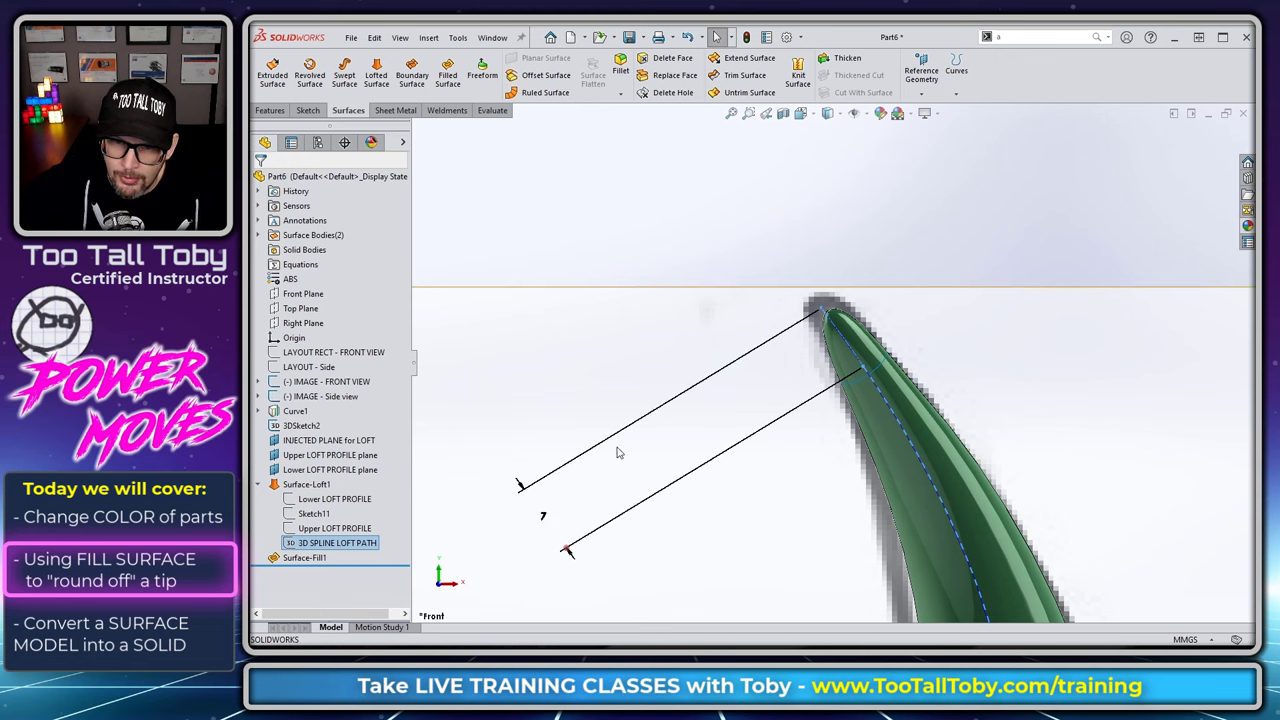
pyautogui.doubleClick(542, 517)
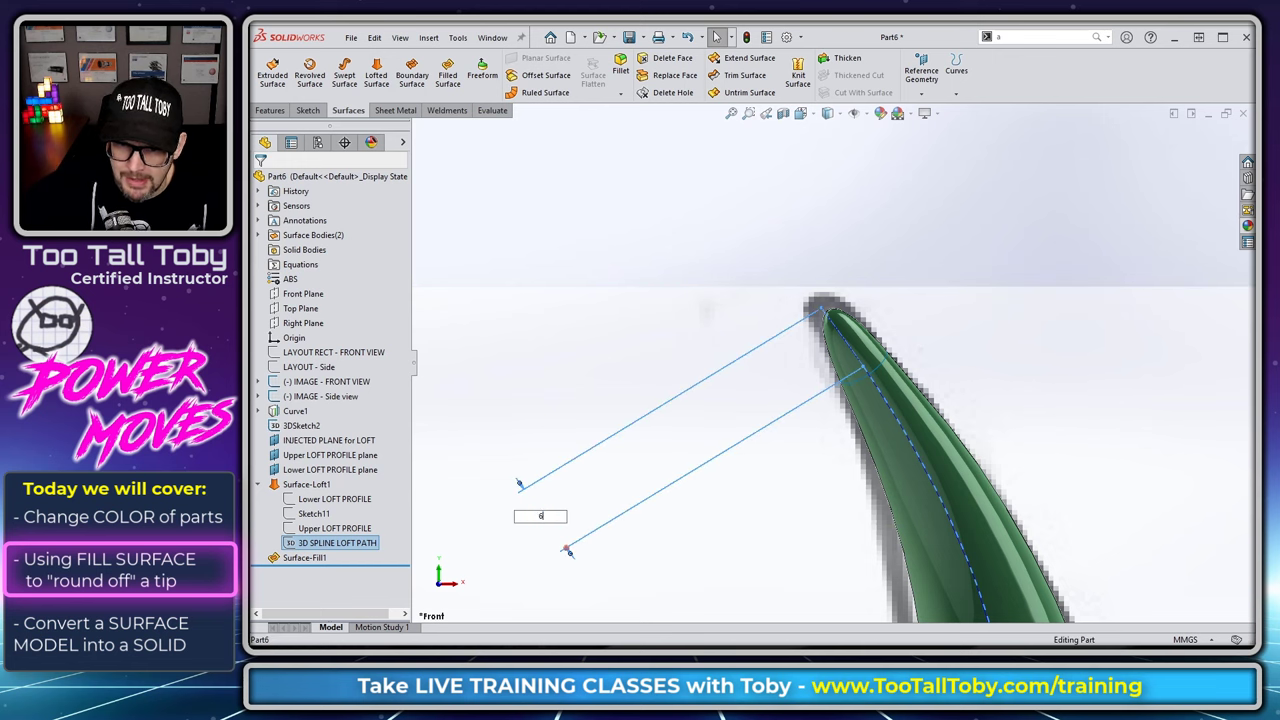
pyautogui.write('6')
pyautogui.press('Return')
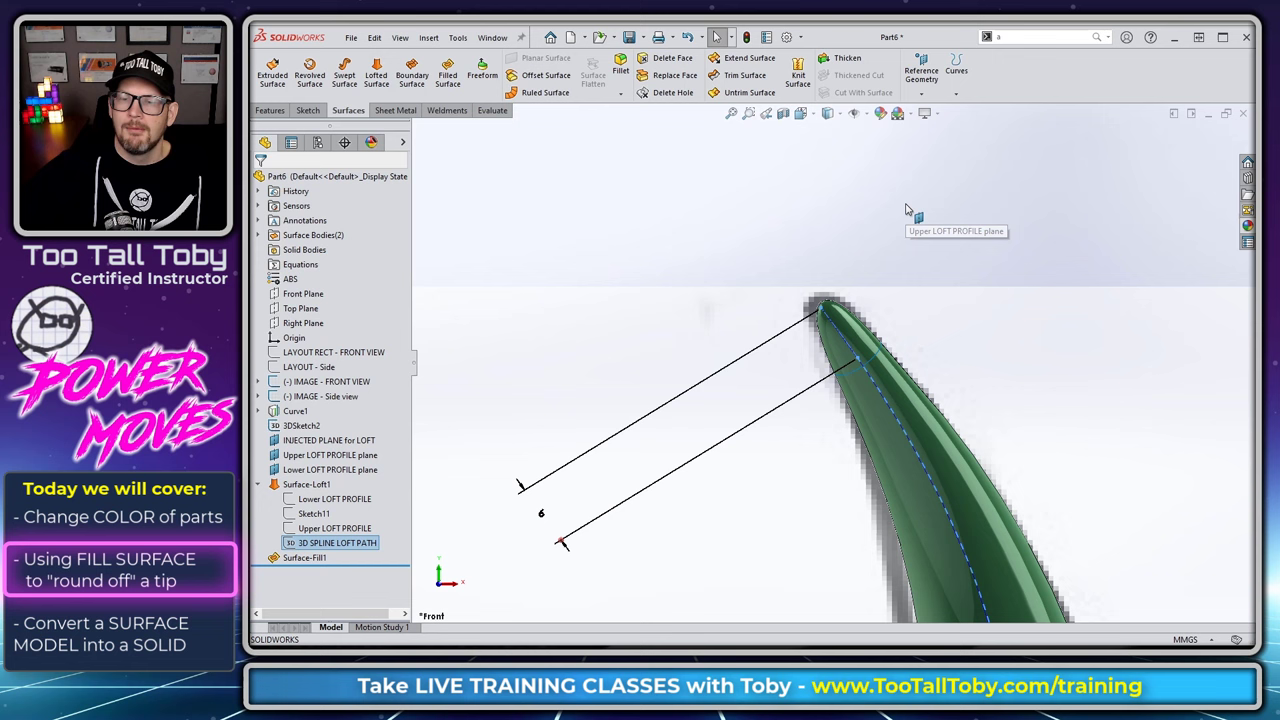
pyautogui.scroll(-3, 850, 308)
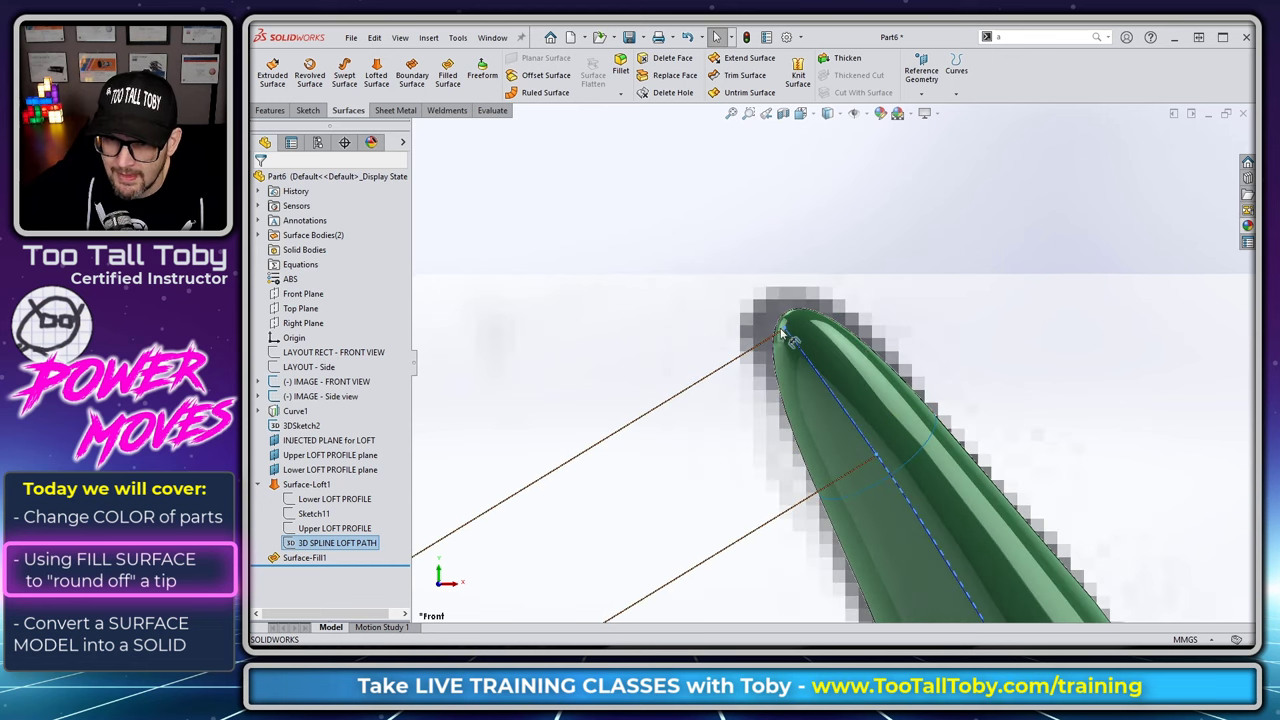
pyautogui.scroll(5, 643, 455)
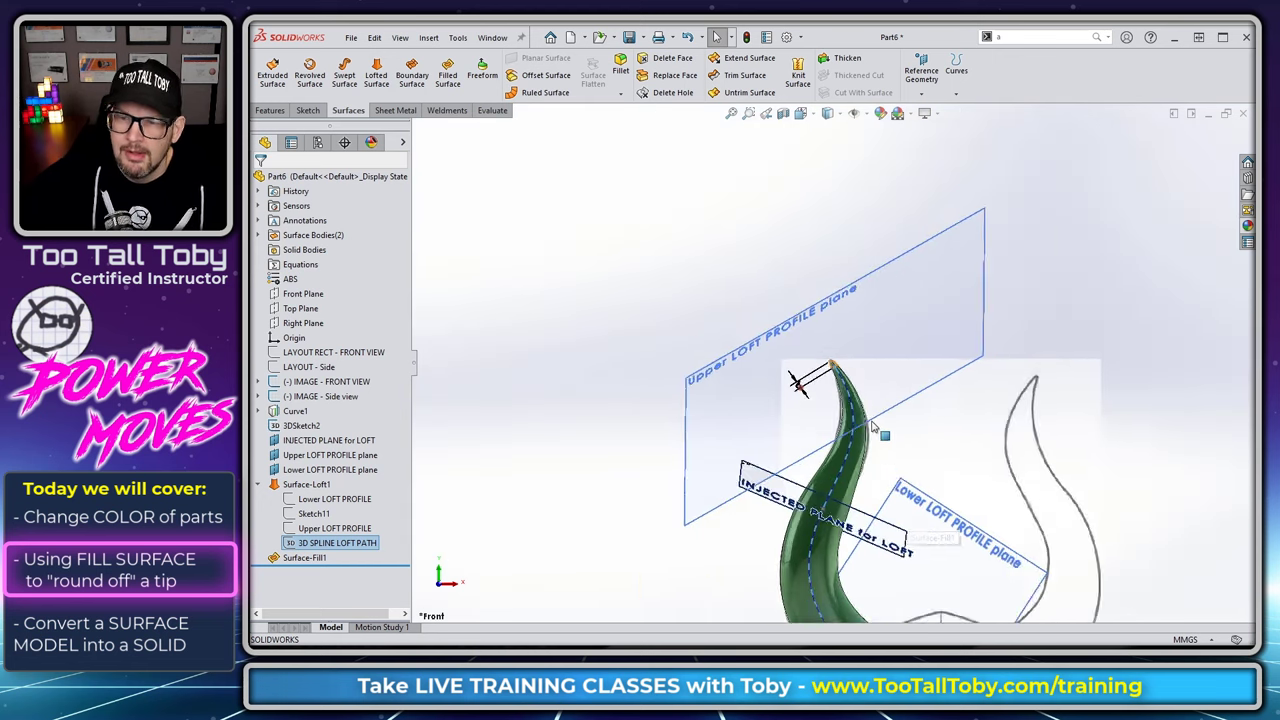
pyautogui.click(686, 291)
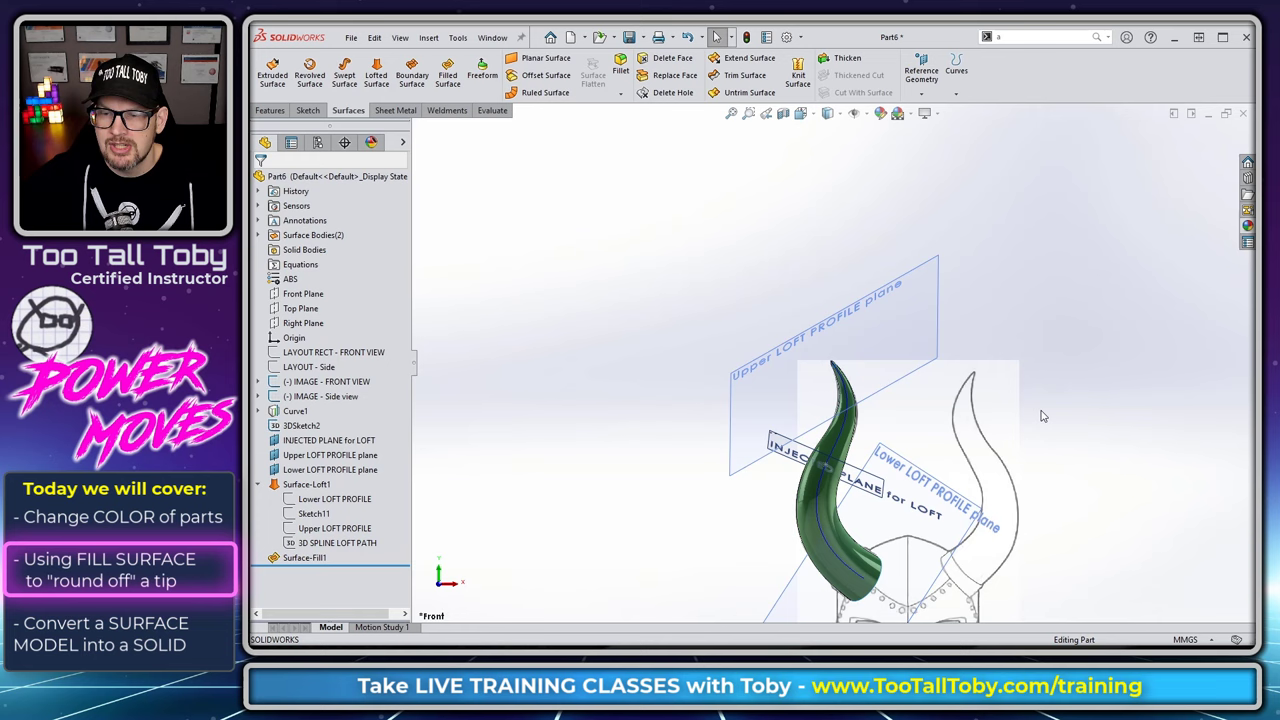
pyautogui.scroll(3, 883, 316)
pyautogui.scroll(-1, 892, 360)
pyautogui.scroll(-1, 892, 360)
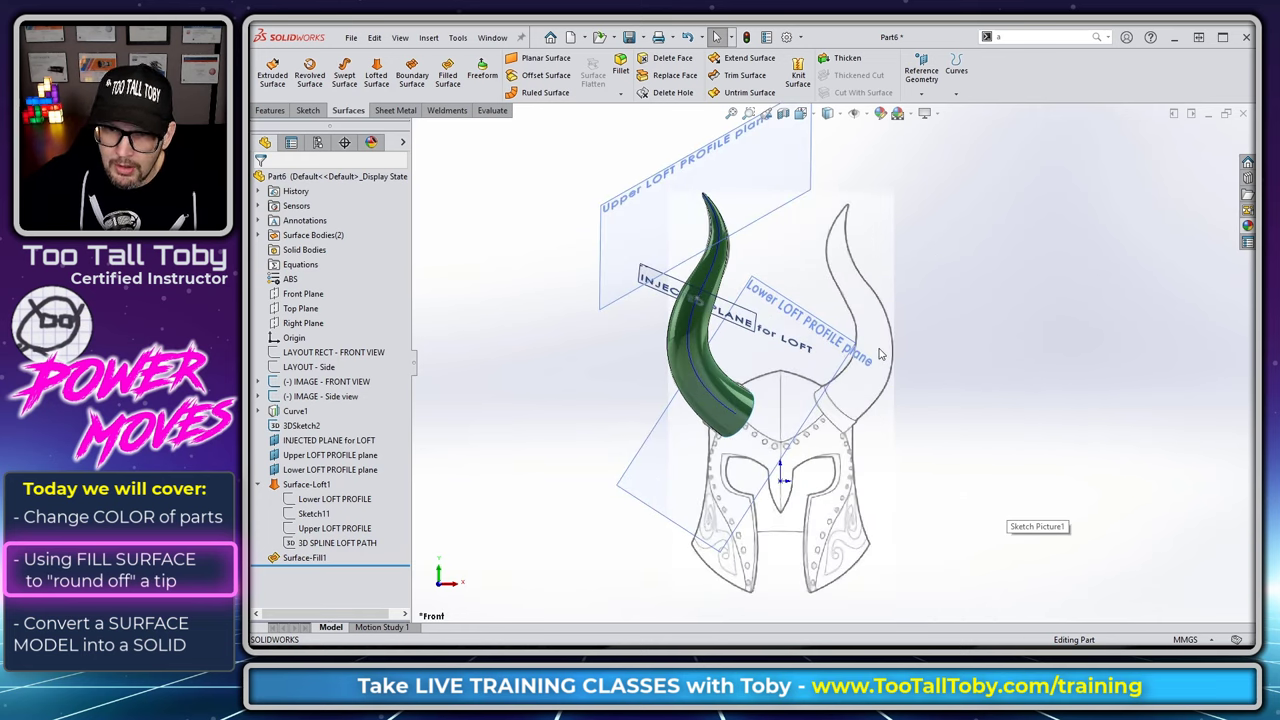
pyautogui.moveTo(783, 355); pyautogui.dragTo(617, 428, button='middle')
# - Hide the upper, lower and injected loft profile planes
pyautogui.scroll(1, 617, 428)
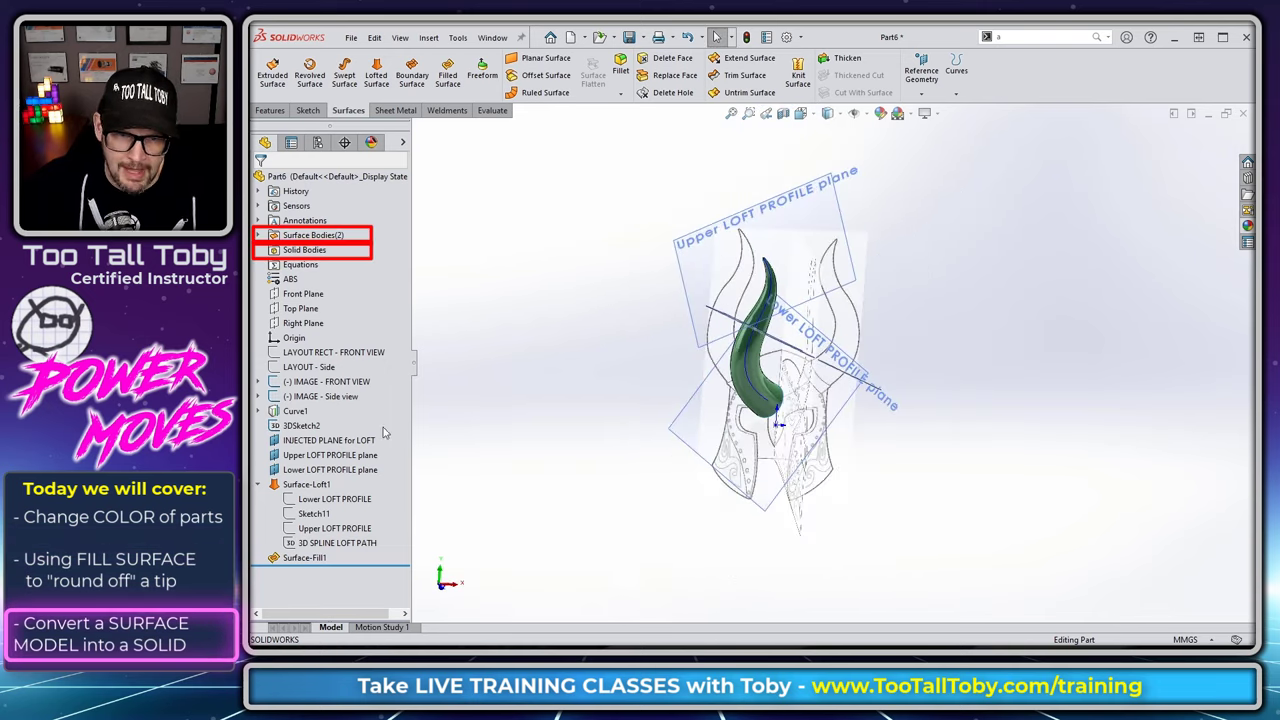
pyautogui.click(815, 194)
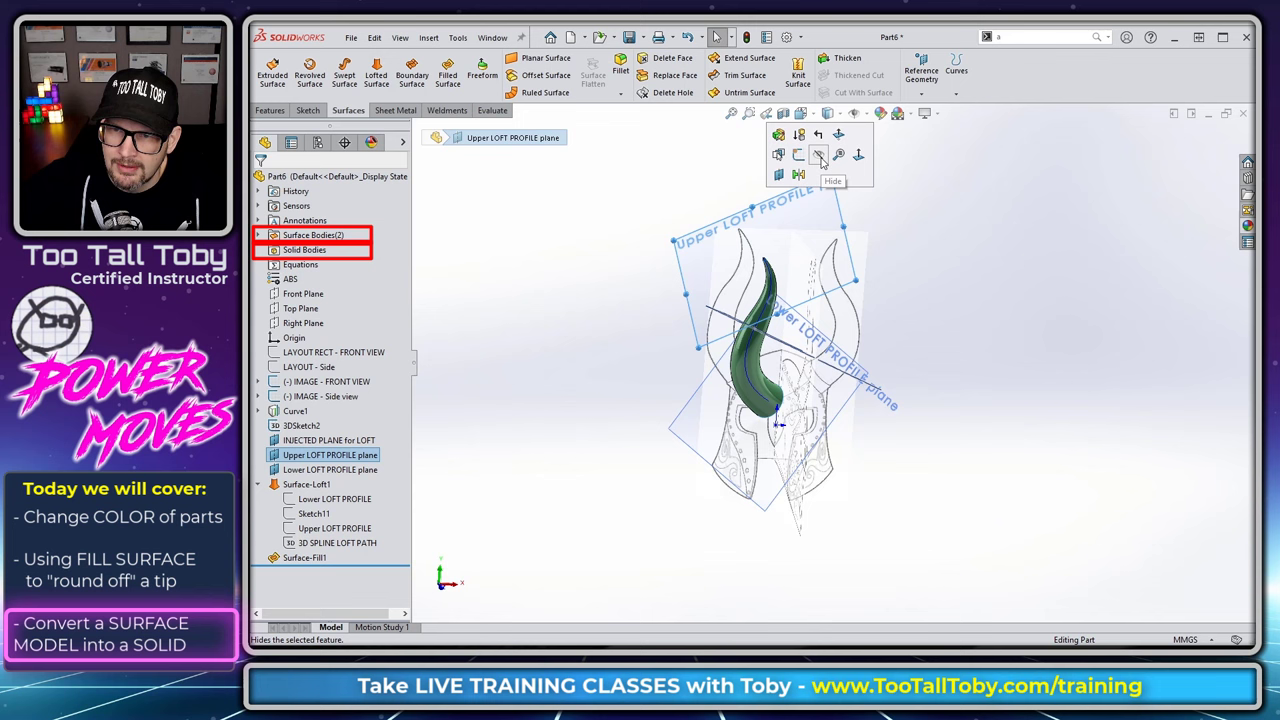
pyautogui.click(890, 396)
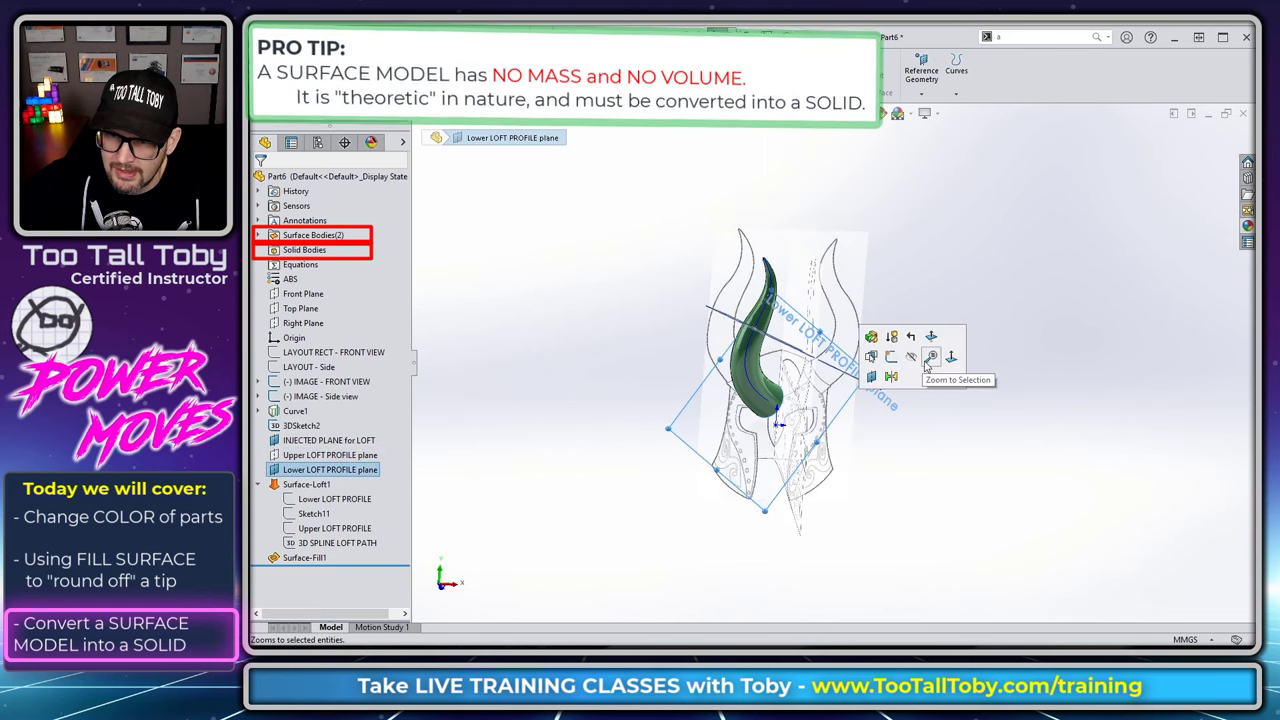
pyautogui.click(909, 364)
pyautogui.moveTo(872, 388); pyautogui.dragTo(741, 382, button='middle')
pyautogui.click(741, 374)
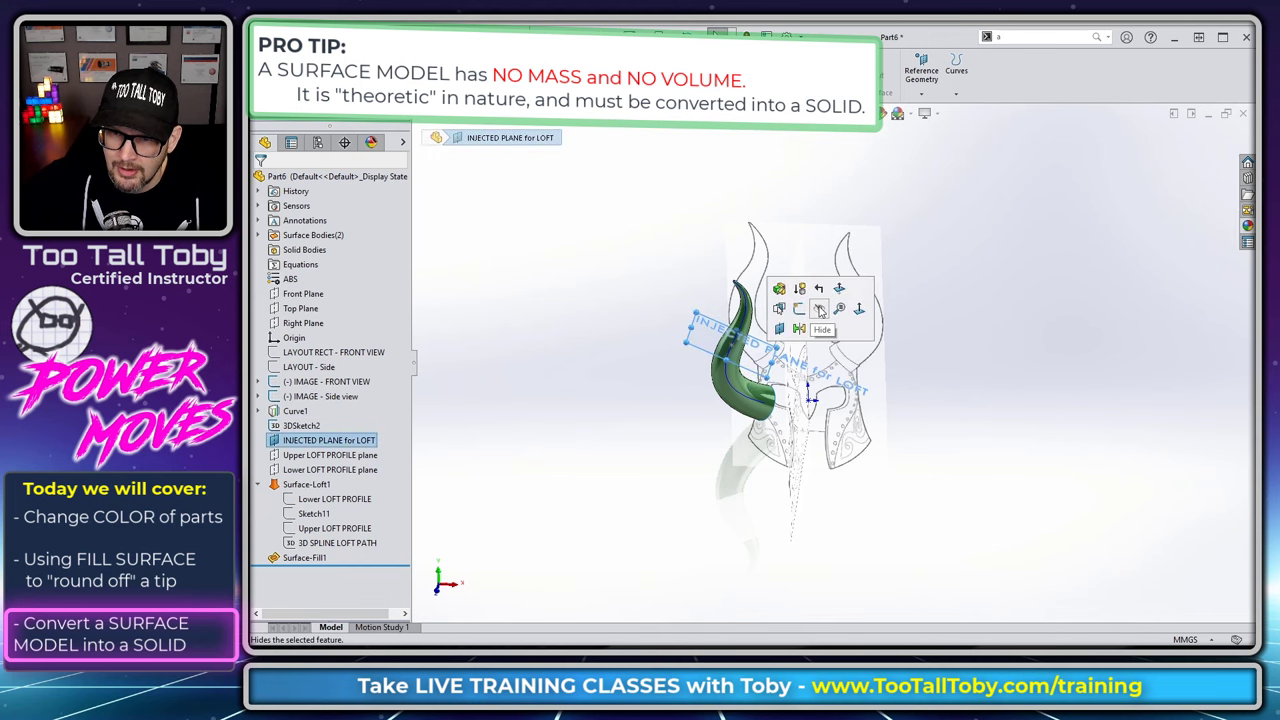
pyautogui.click(820, 314)
# - Hide 3DSketch2 and Curve1, then return to the Front view
pyautogui.click(298, 425)
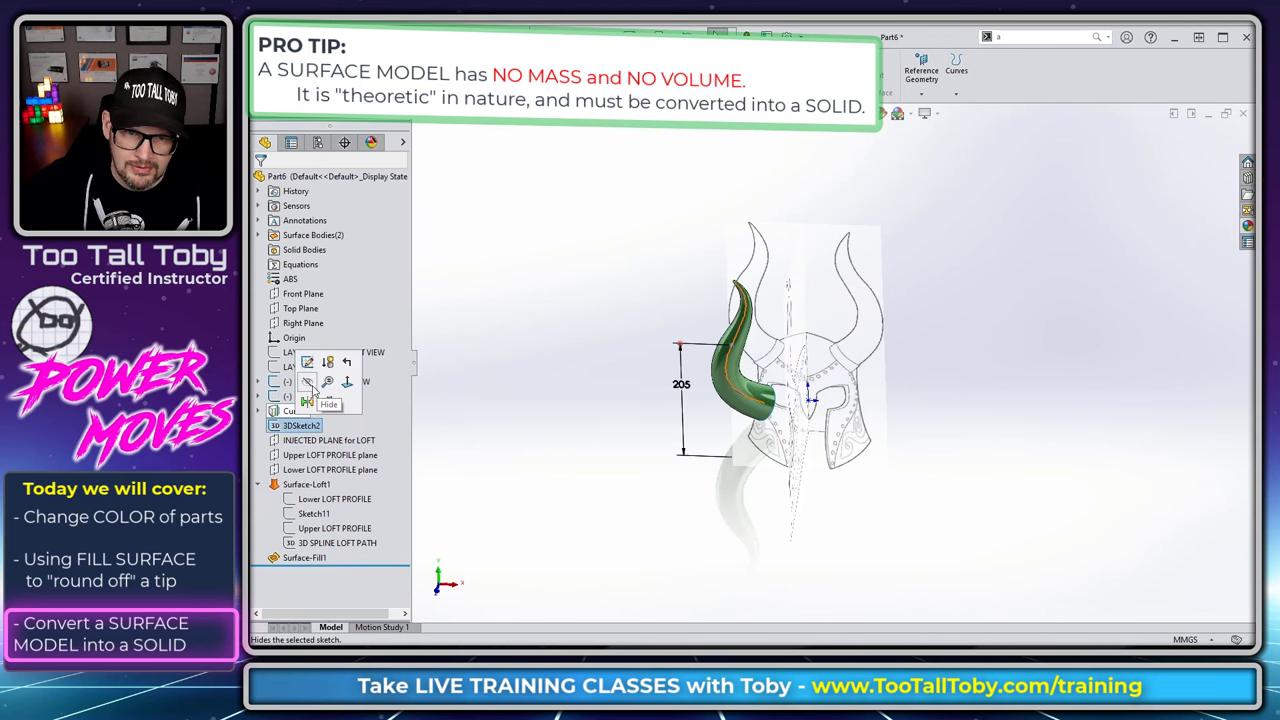
pyautogui.click(314, 392)
pyautogui.click(294, 412)
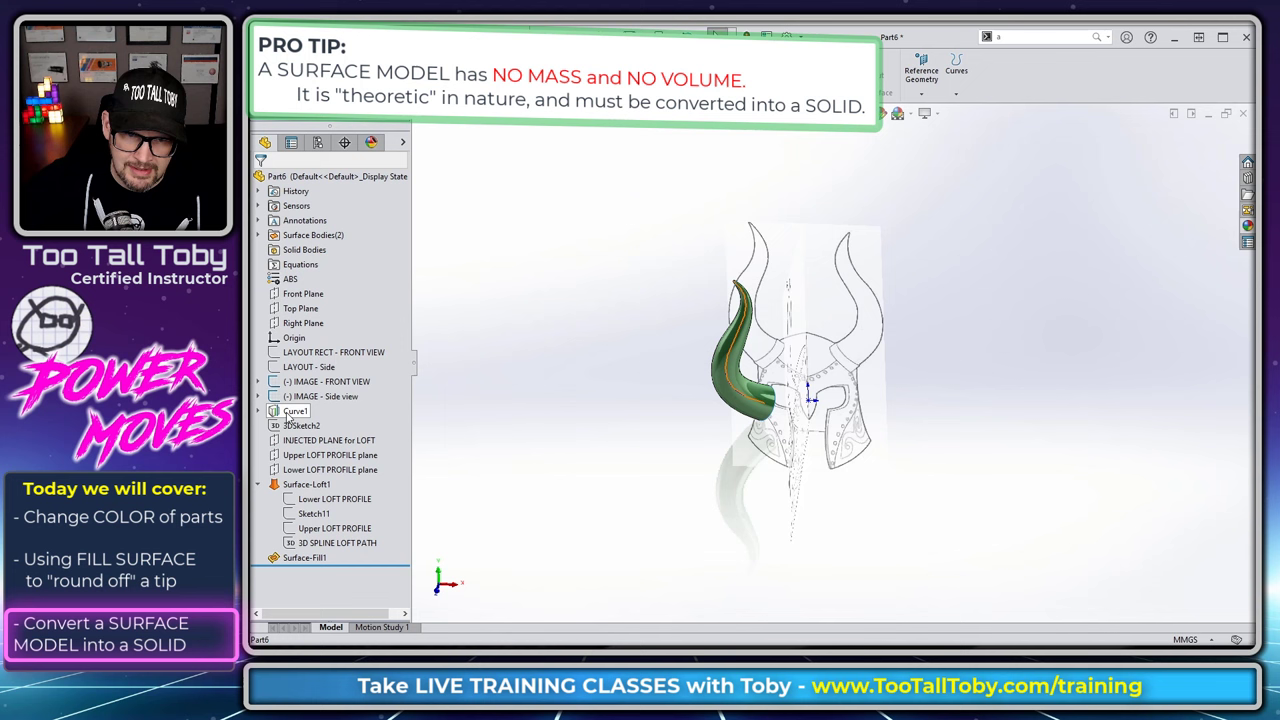
pyautogui.click(298, 373)
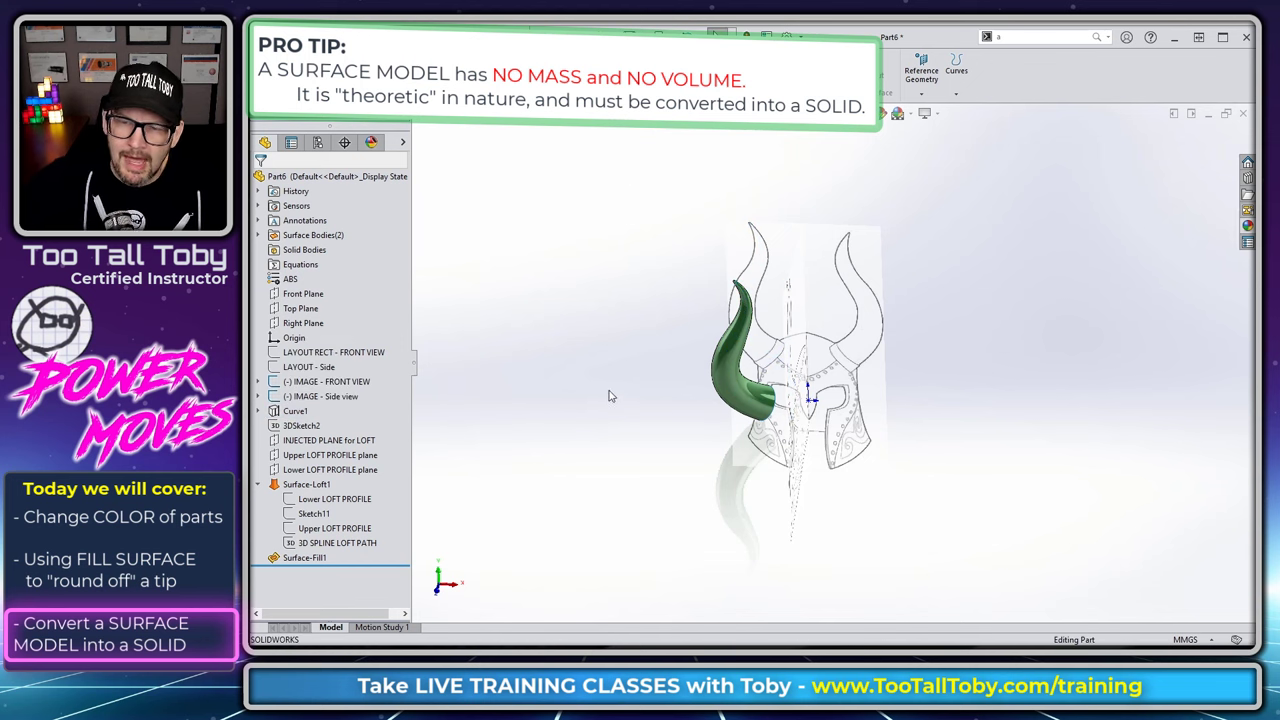
pyautogui.hotkey('ctrl', '1')
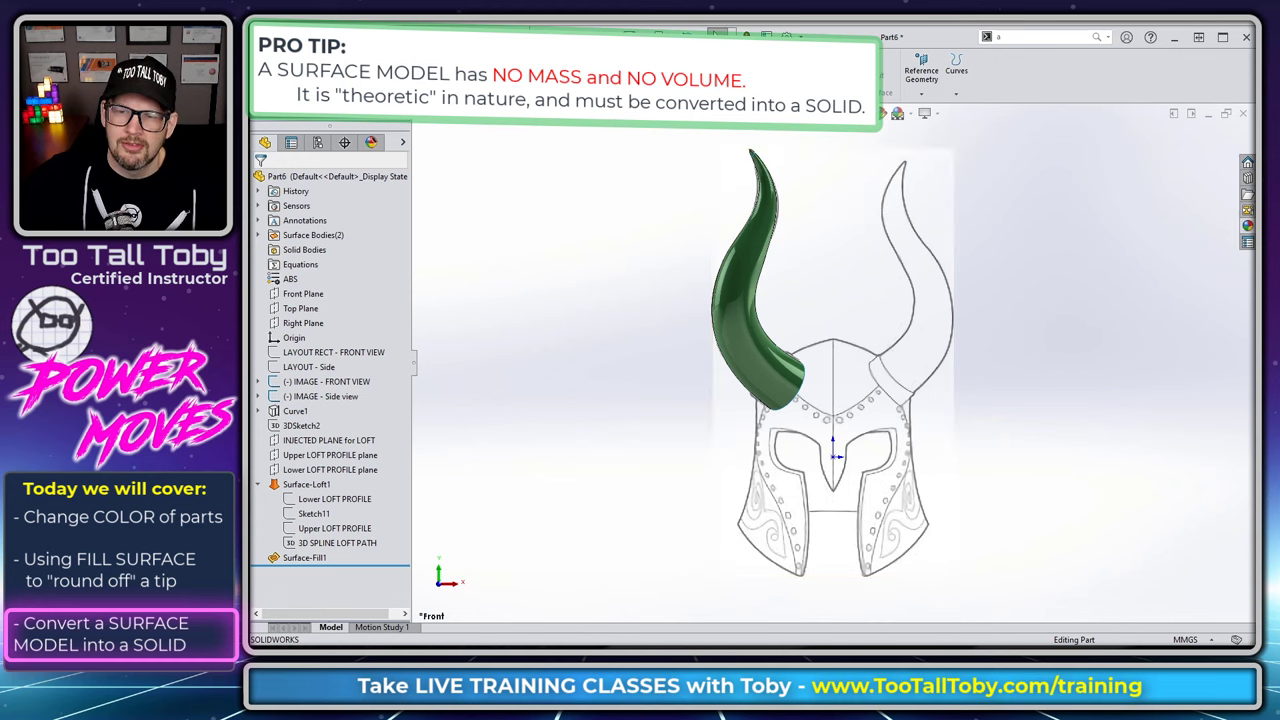
# - Open a Front Plane section view and offset the cut through the horn, exposing its hollow shell
pyautogui.hotkey('ctrl', 'shift', 's')
pyautogui.moveTo(800, 348); pyautogui.dragTo(851, 388, button='middle')
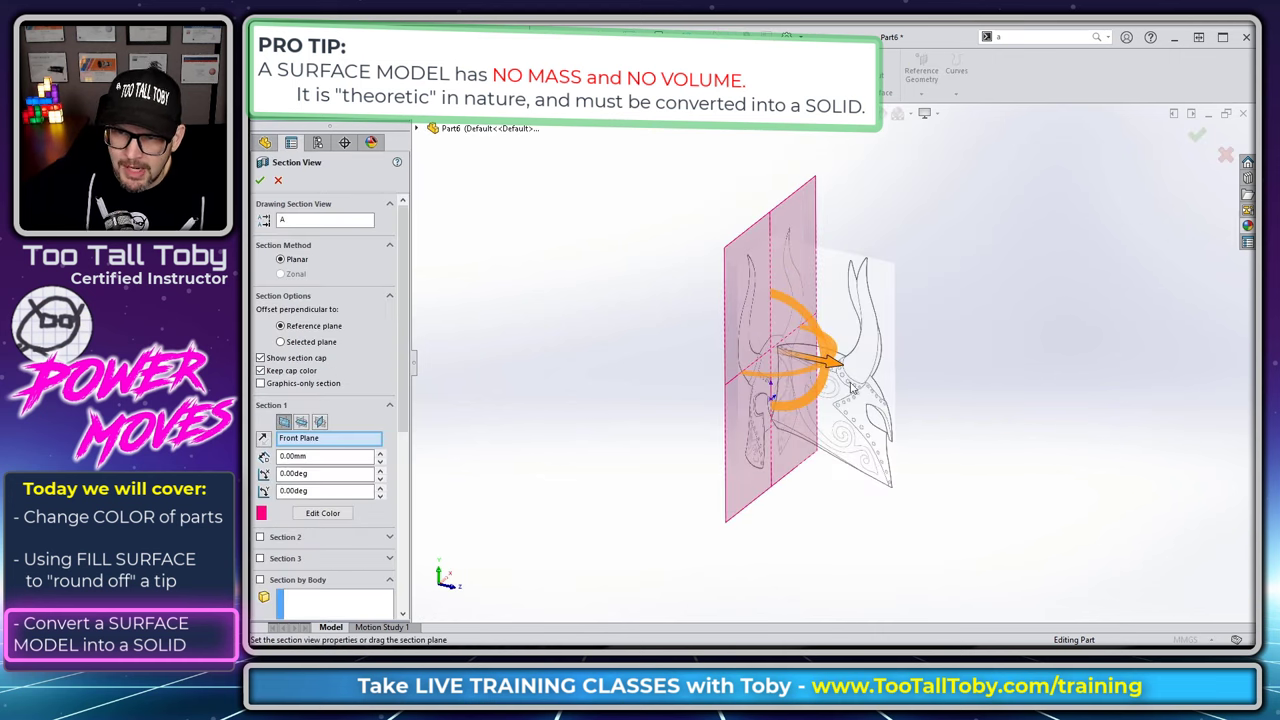
pyautogui.moveTo(838, 372); pyautogui.dragTo(931, 397)
pyautogui.scroll(-6, 835, 323)
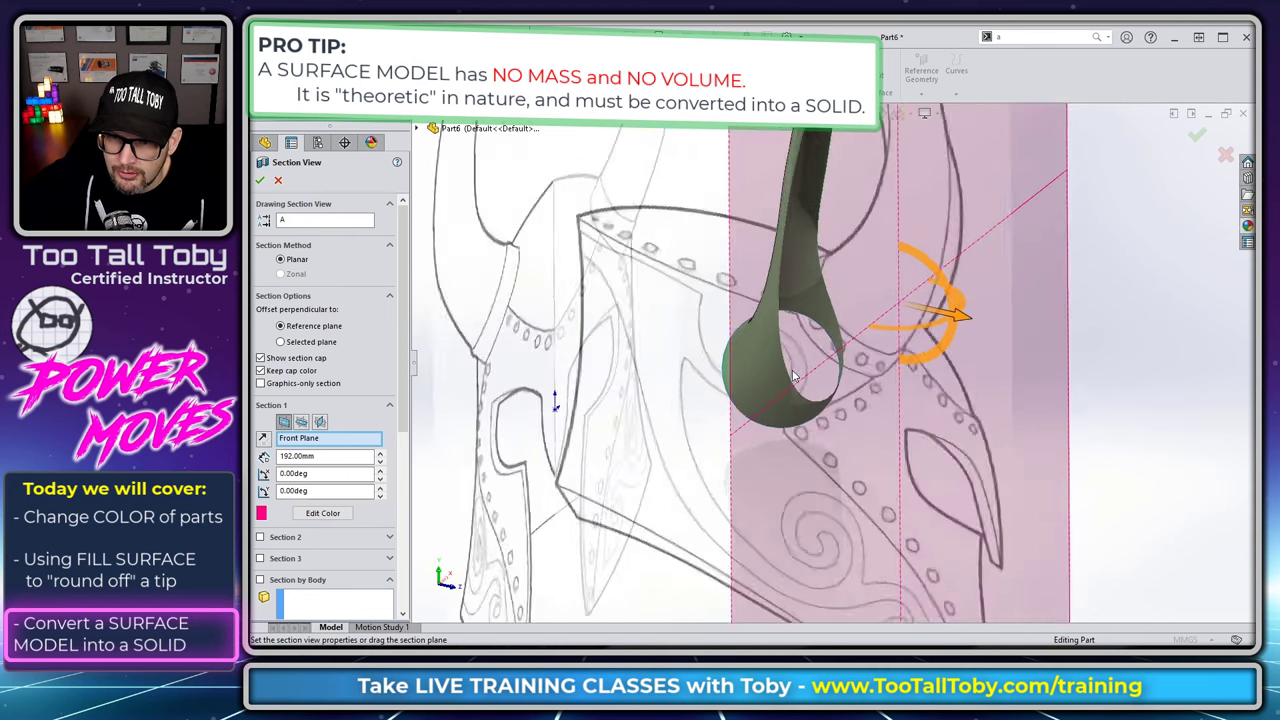
pyautogui.scroll(2, 841, 336)
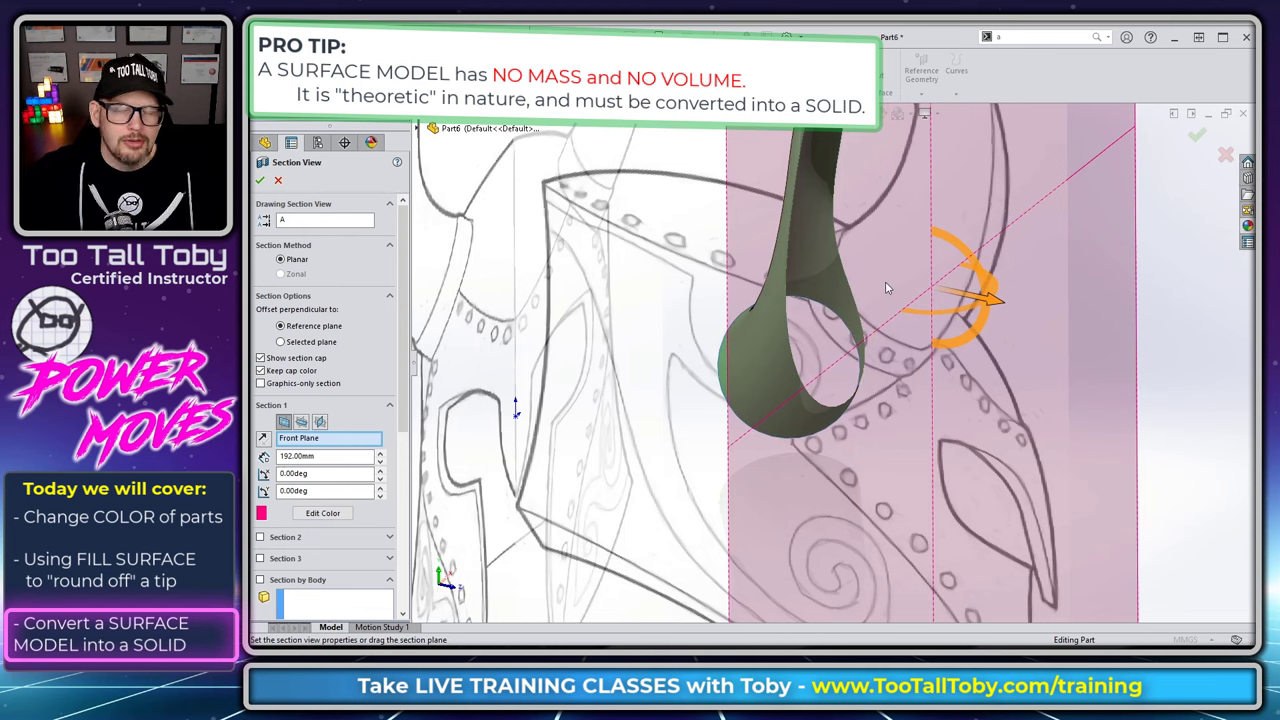
pyautogui.moveTo(1000, 305); pyautogui.dragTo(1007, 305)
# - Exit the section view, return to Front view, and orbit to look under the horn
pyautogui.press('Escape')
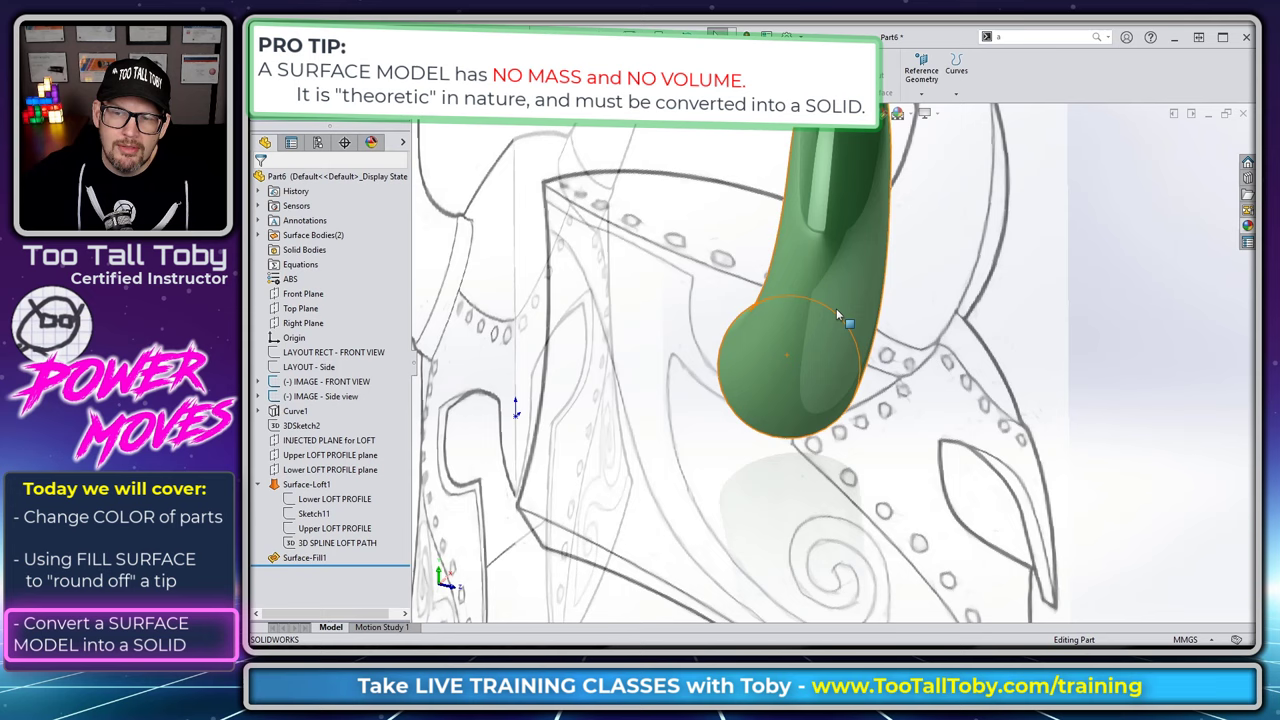
pyautogui.hotkey('ctrl', '1')
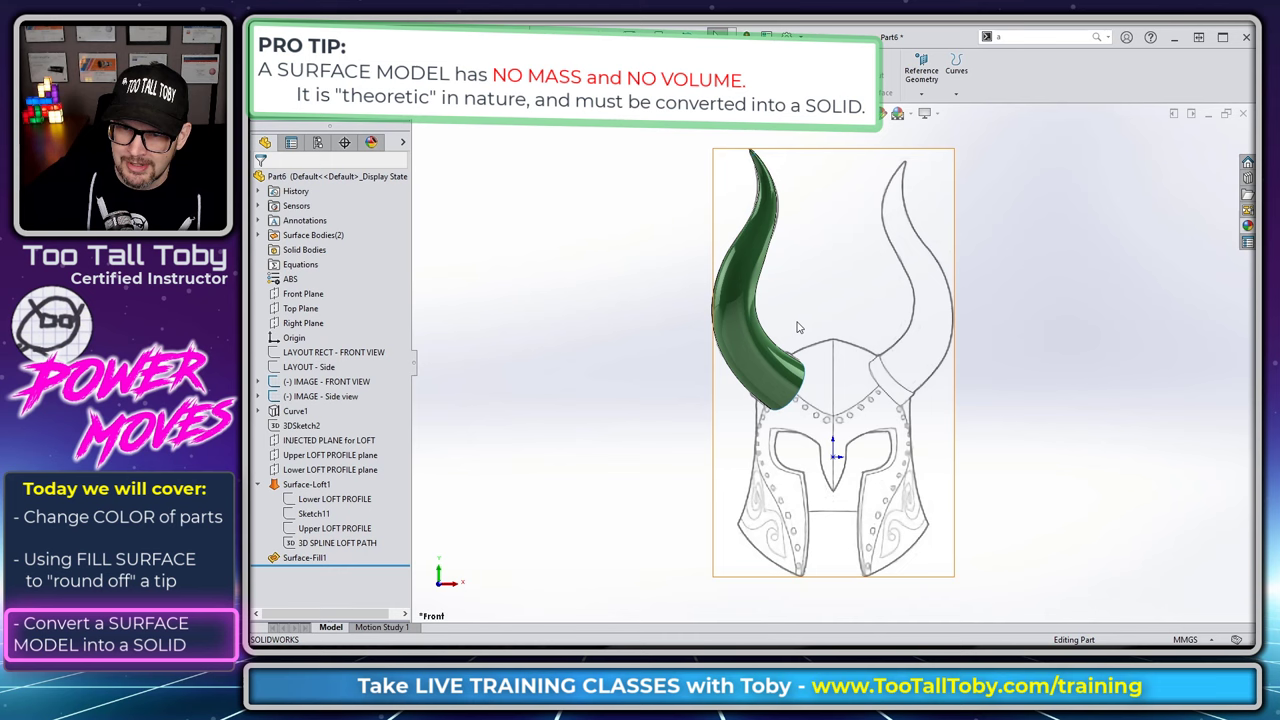
pyautogui.moveTo(745, 416); pyautogui.dragTo(870, 230, button='middle')
# - Create Surface-Fill2 using the horn's open base rim as the patch boundary
pyautogui.scroll(-6, 877, 315)
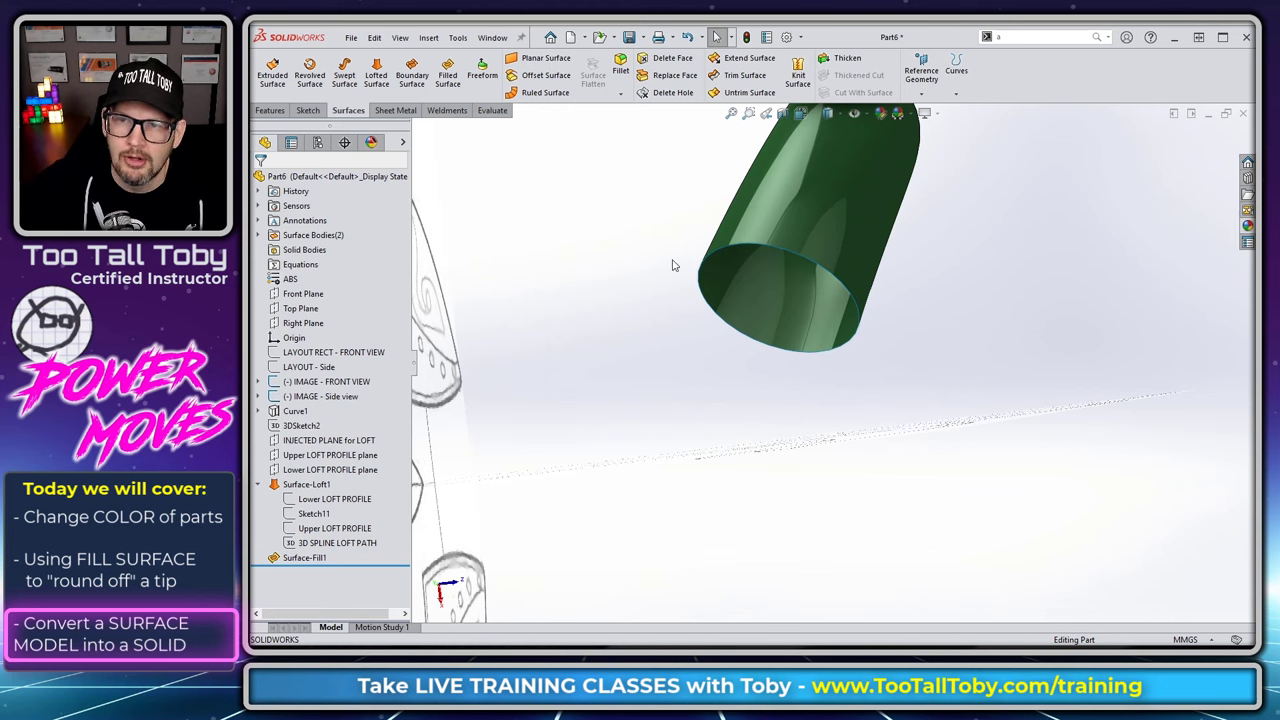
pyautogui.click(779, 256)
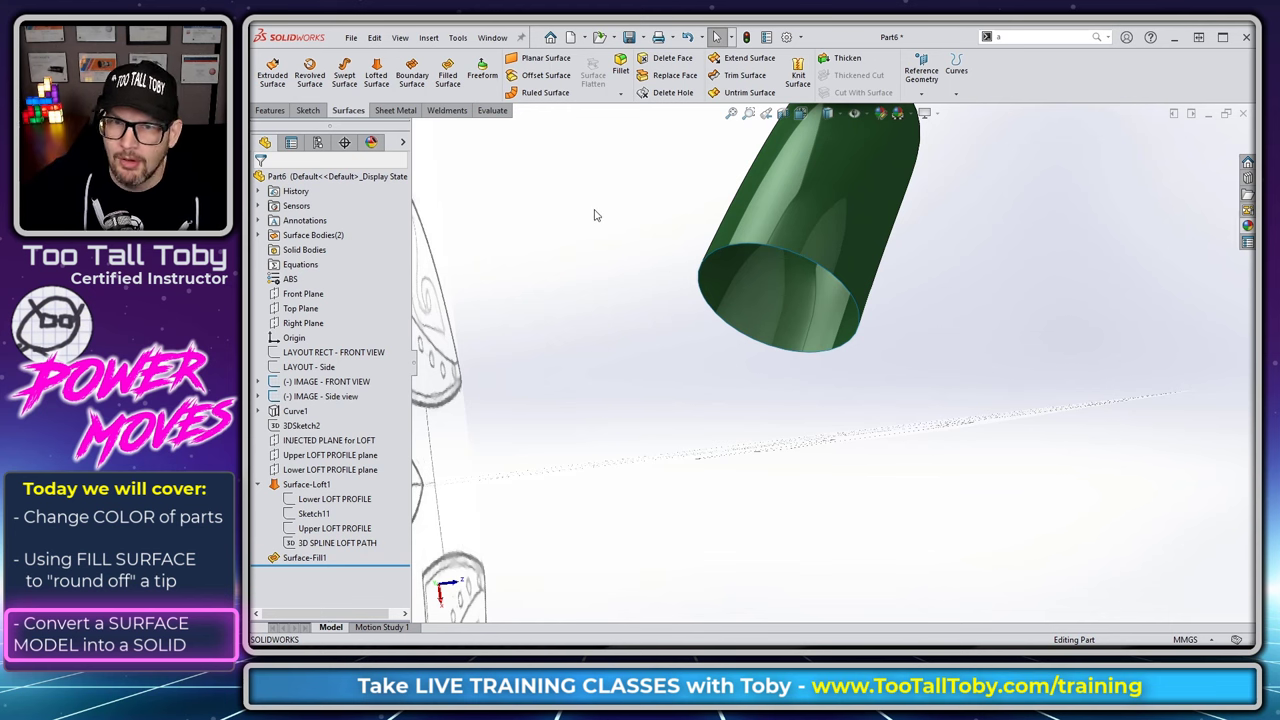
pyautogui.click(447, 83)
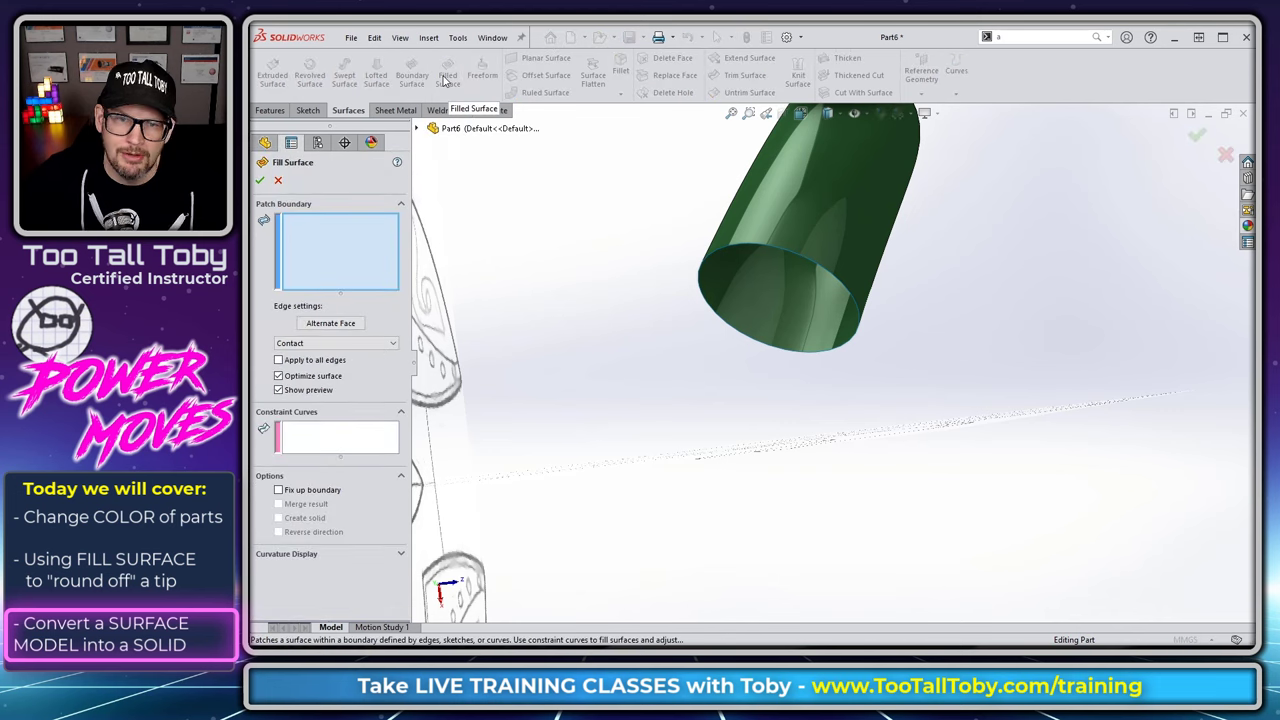
pyautogui.click(756, 249)
pyautogui.moveTo(588, 302); pyautogui.dragTo(818, 318, button='middle')
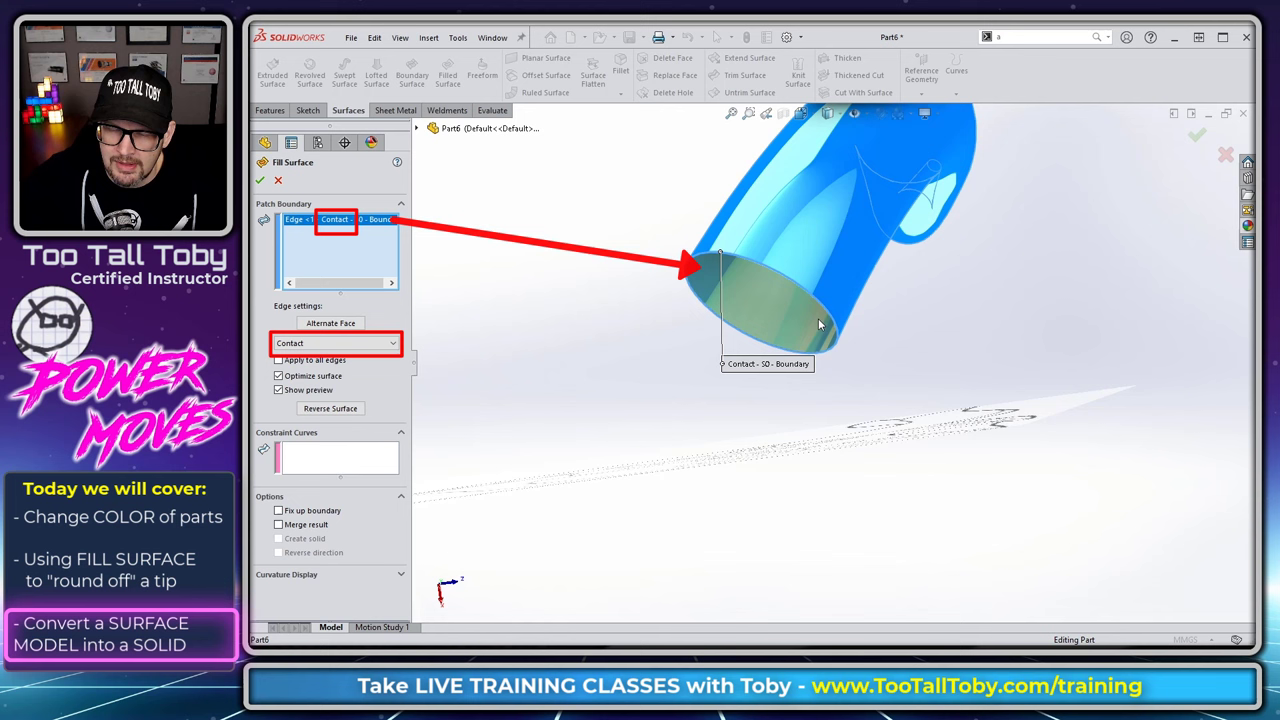
pyautogui.click(1198, 136)
pyautogui.click(747, 300)
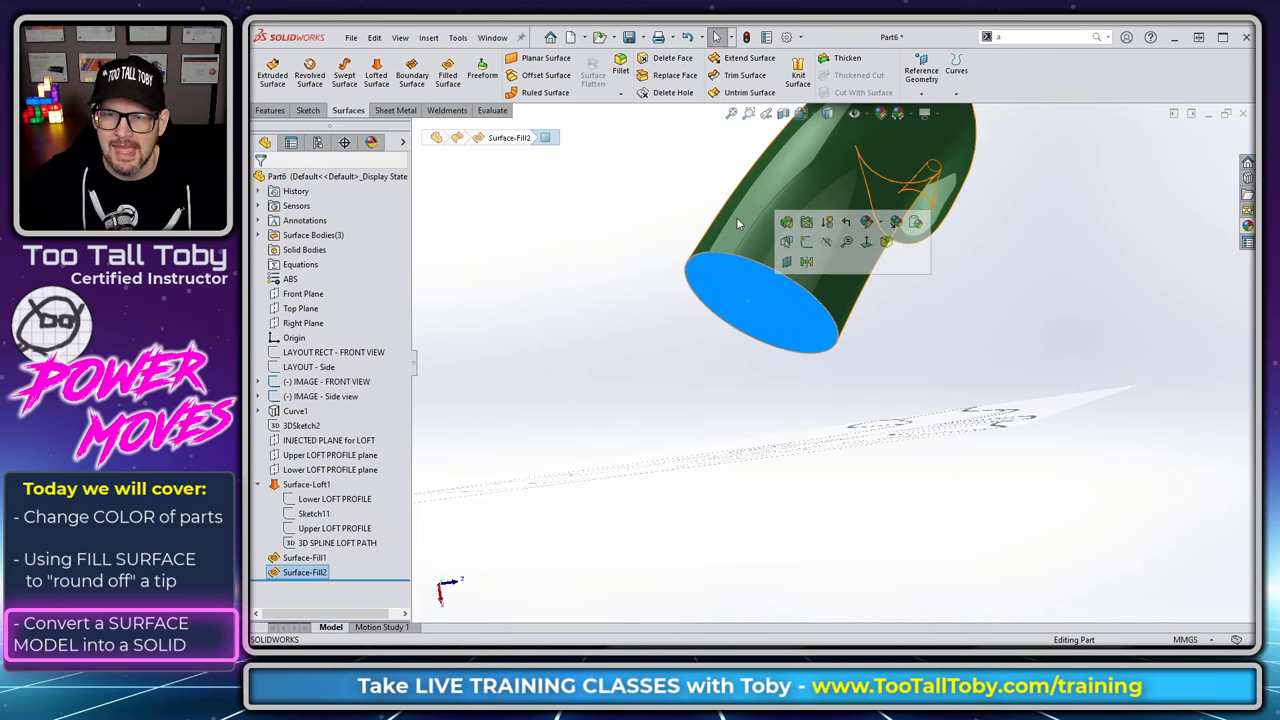
pyautogui.hotkey('ctrl', '1')
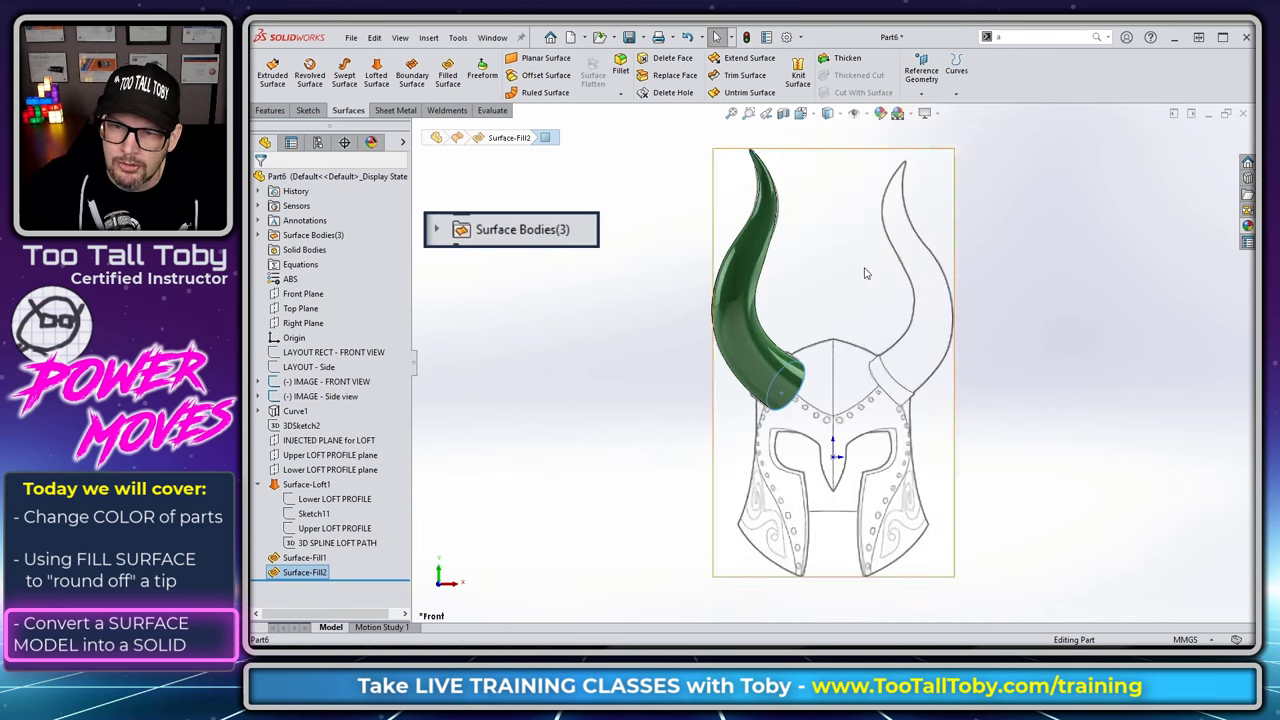
# - Start a Knit Surface with Surface-Fill1 and Surface-Loft1 selected
pyautogui.click(636, 244)
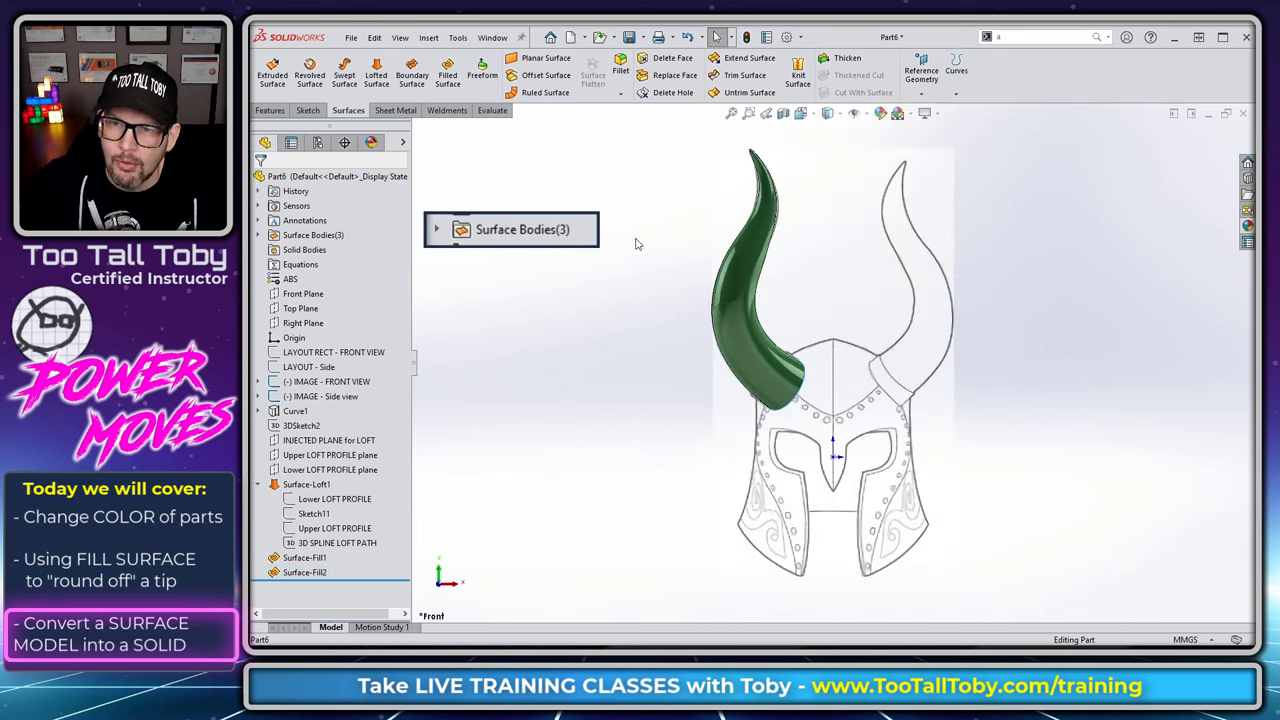
pyautogui.click(797, 85)
pyautogui.scroll(-5, 700, 210)
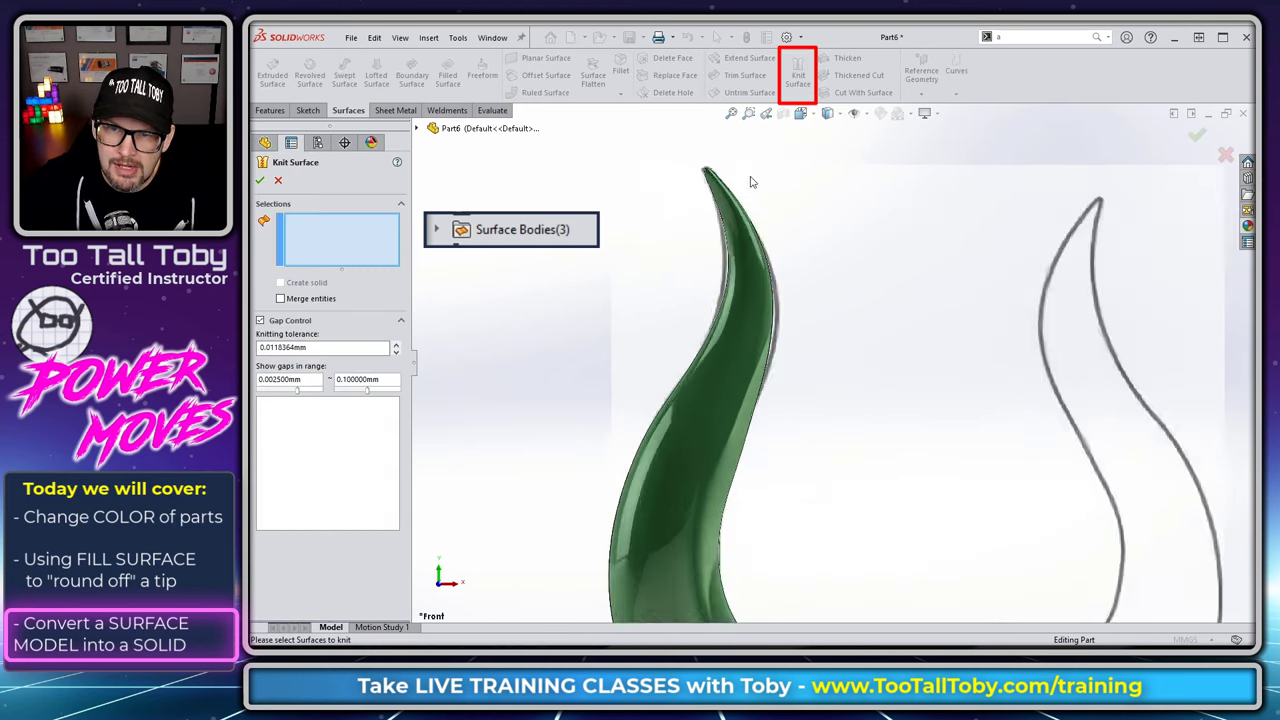
pyautogui.click(694, 217)
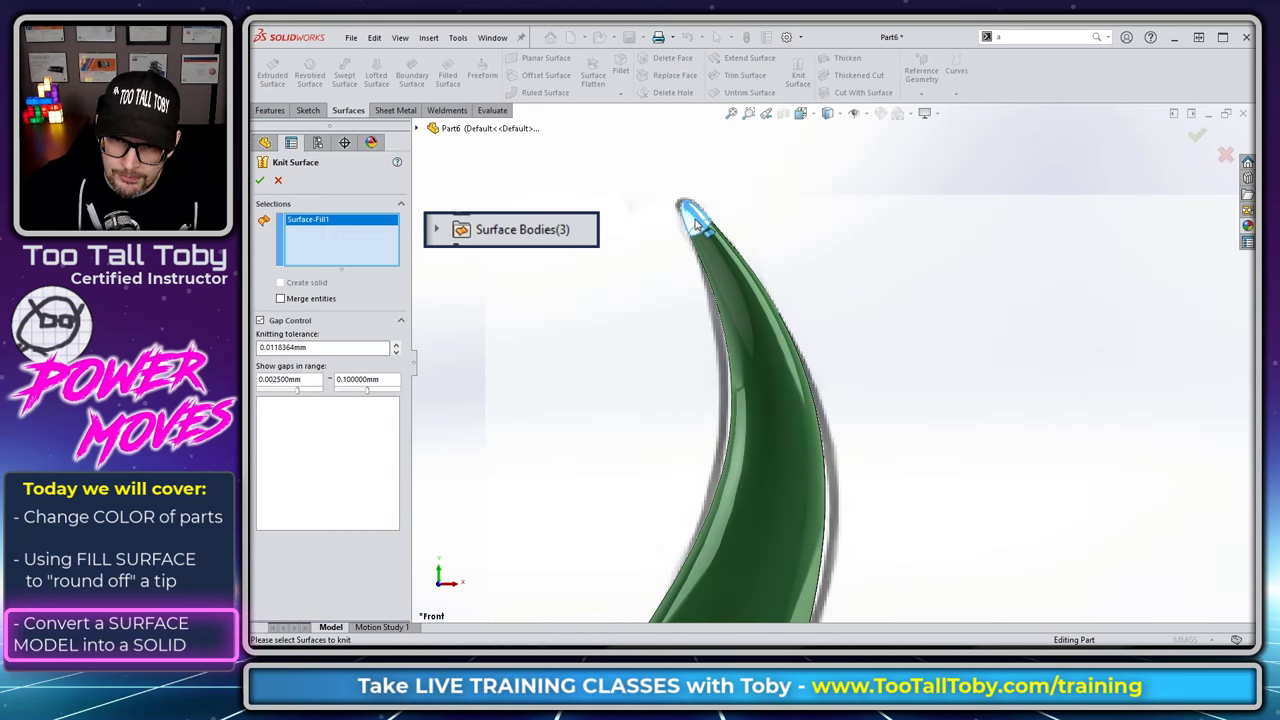
pyautogui.click(753, 329)
pyautogui.scroll(3, 762, 432)
pyautogui.scroll(5, 762, 432)
pyautogui.moveTo(780, 489); pyautogui.dragTo(945, 478, button='middle')
pyautogui.scroll(-3, 922, 463)
pyautogui.scroll(-4, 922, 463)
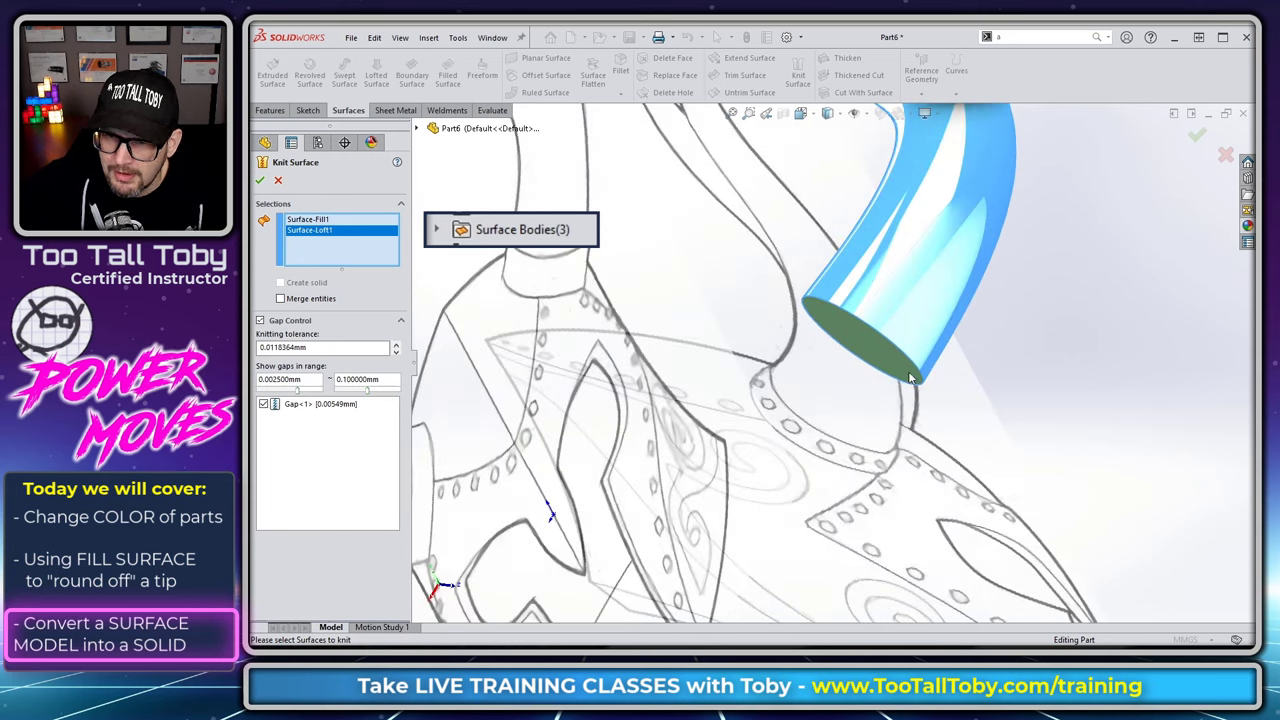
pyautogui.moveTo(873, 358); pyautogui.dragTo(866, 332, button='middle')
# - Add Surface-Fill2 to the knit and accept it as Surface-Knit1
pyautogui.click(869, 331)
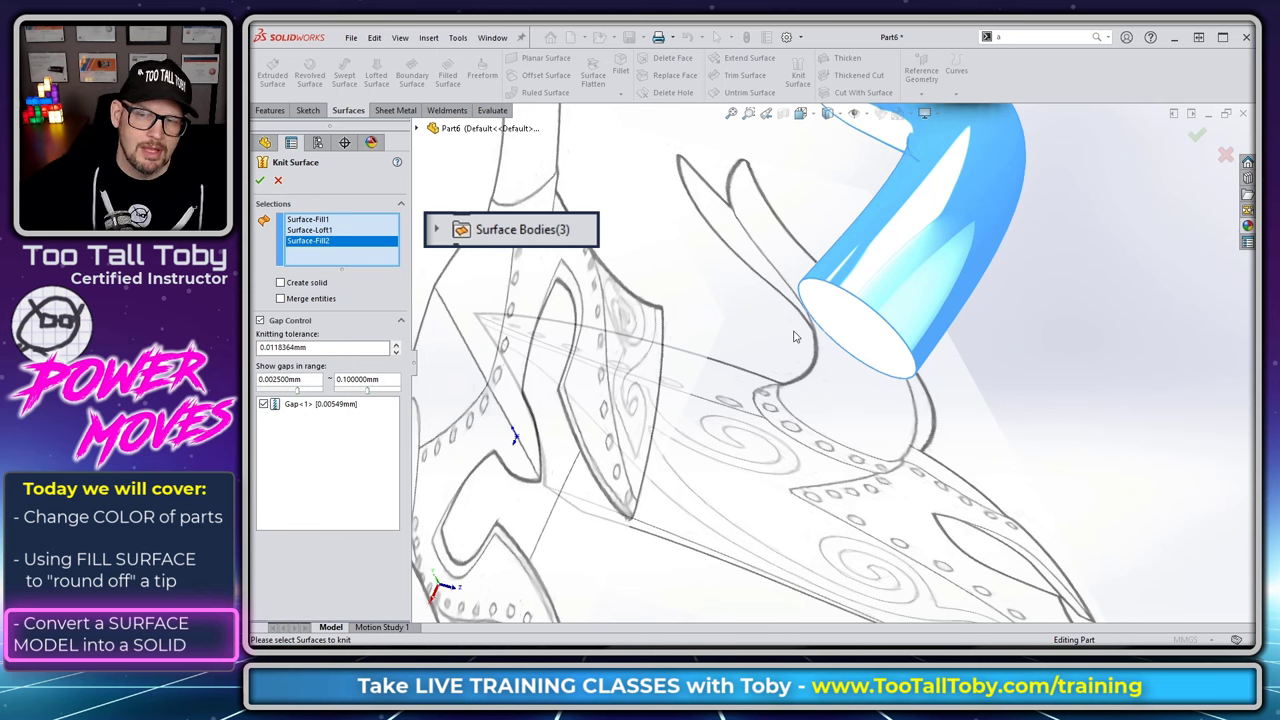
pyautogui.scroll(5, 794, 337)
pyautogui.scroll(-3, 873, 294)
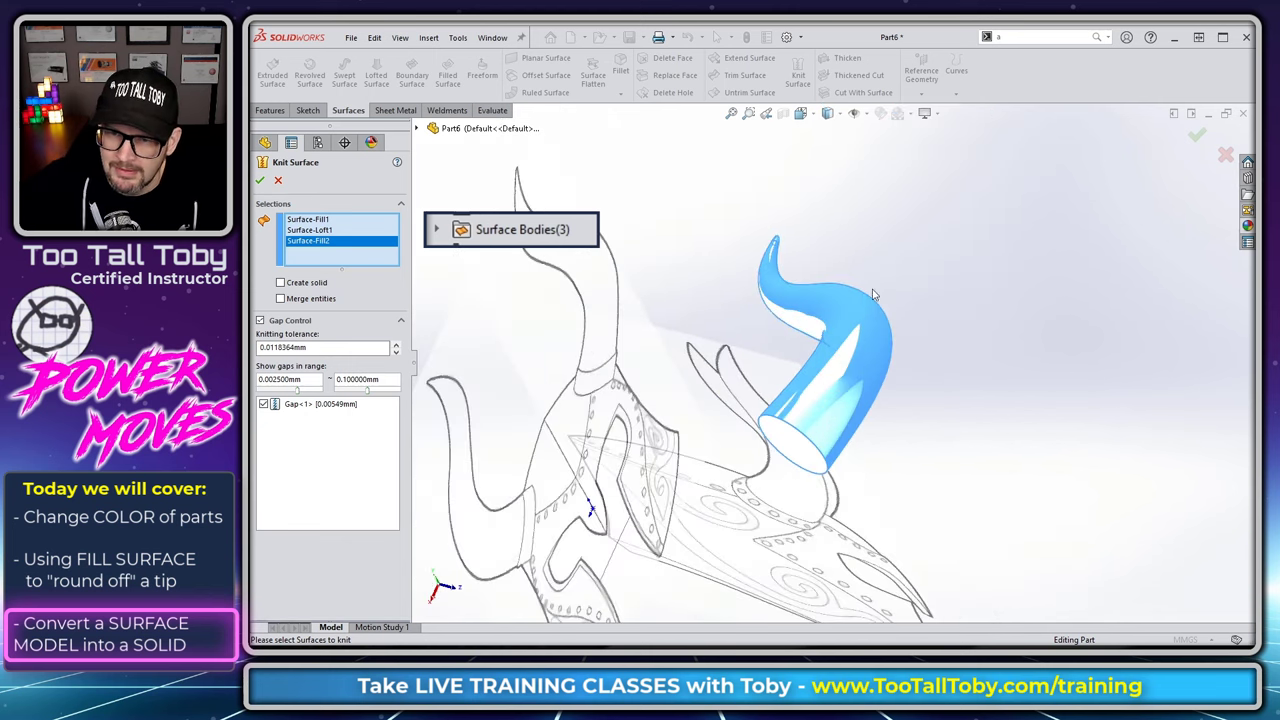
pyautogui.click(1198, 138)
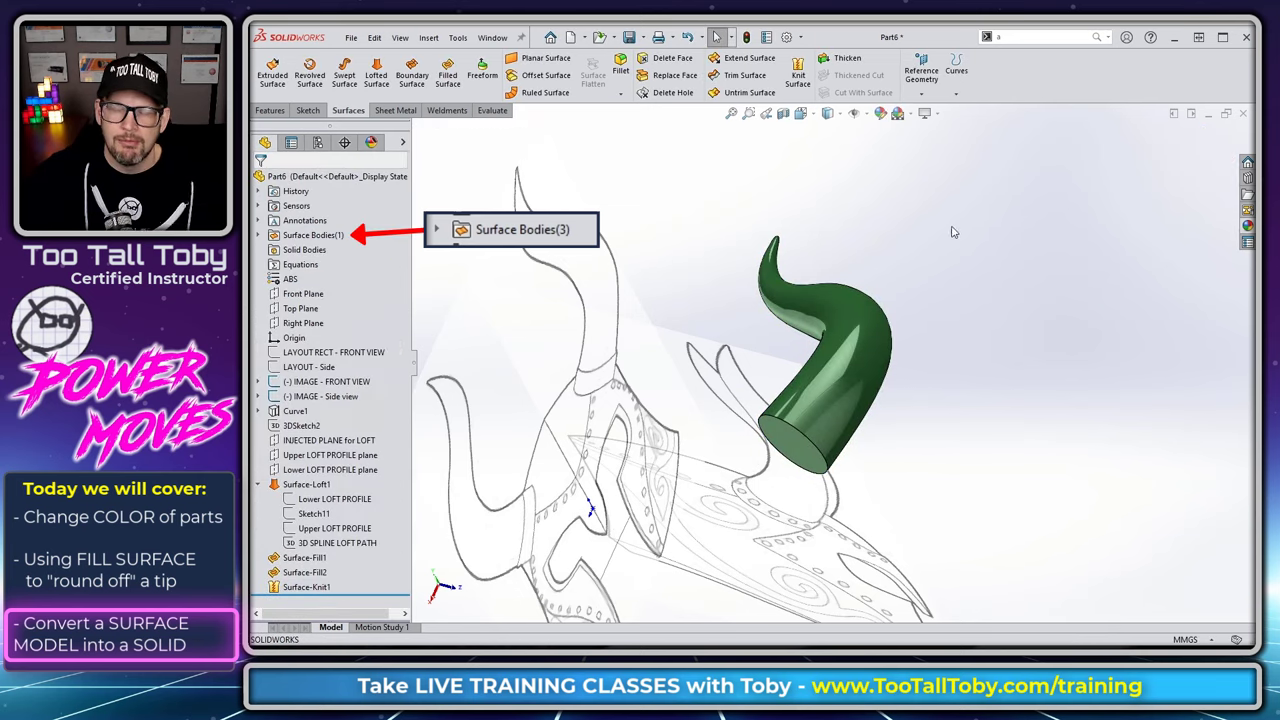
pyautogui.moveTo(855, 265); pyautogui.dragTo(691, 446, button='middle')
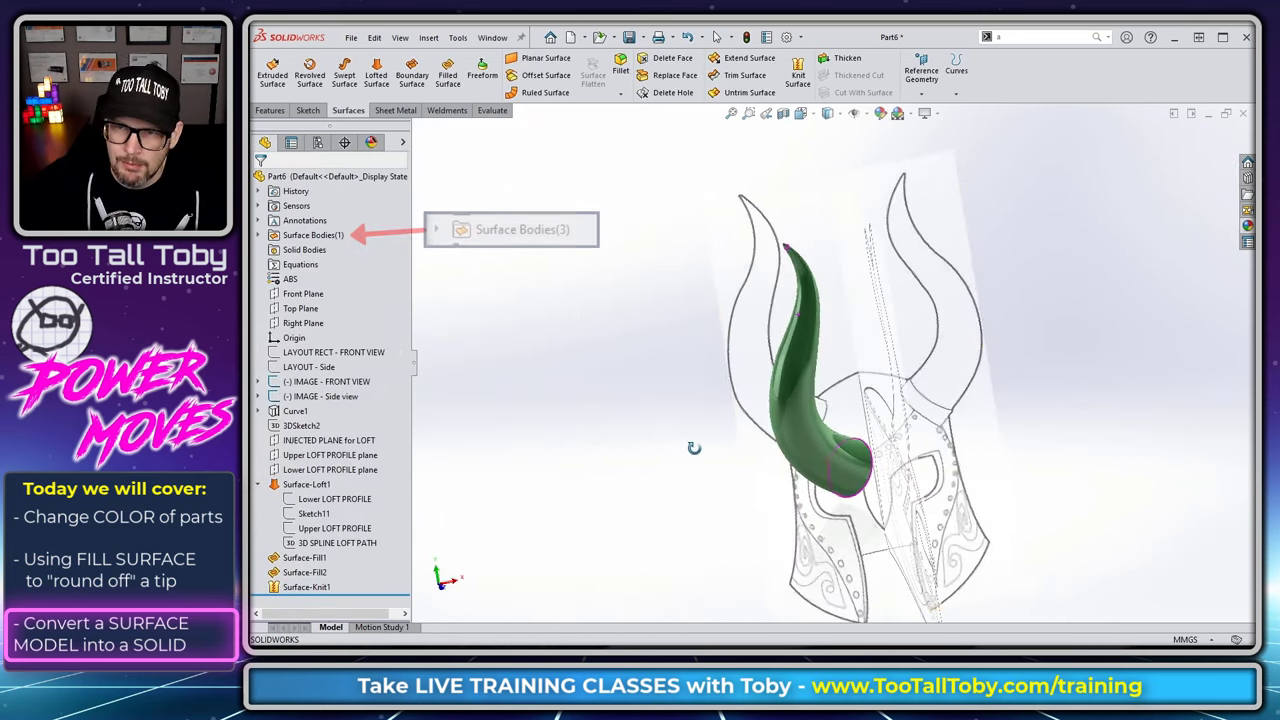
pyautogui.click(783, 113)
pyautogui.moveTo(828, 423); pyautogui.dragTo(866, 417, button='middle')
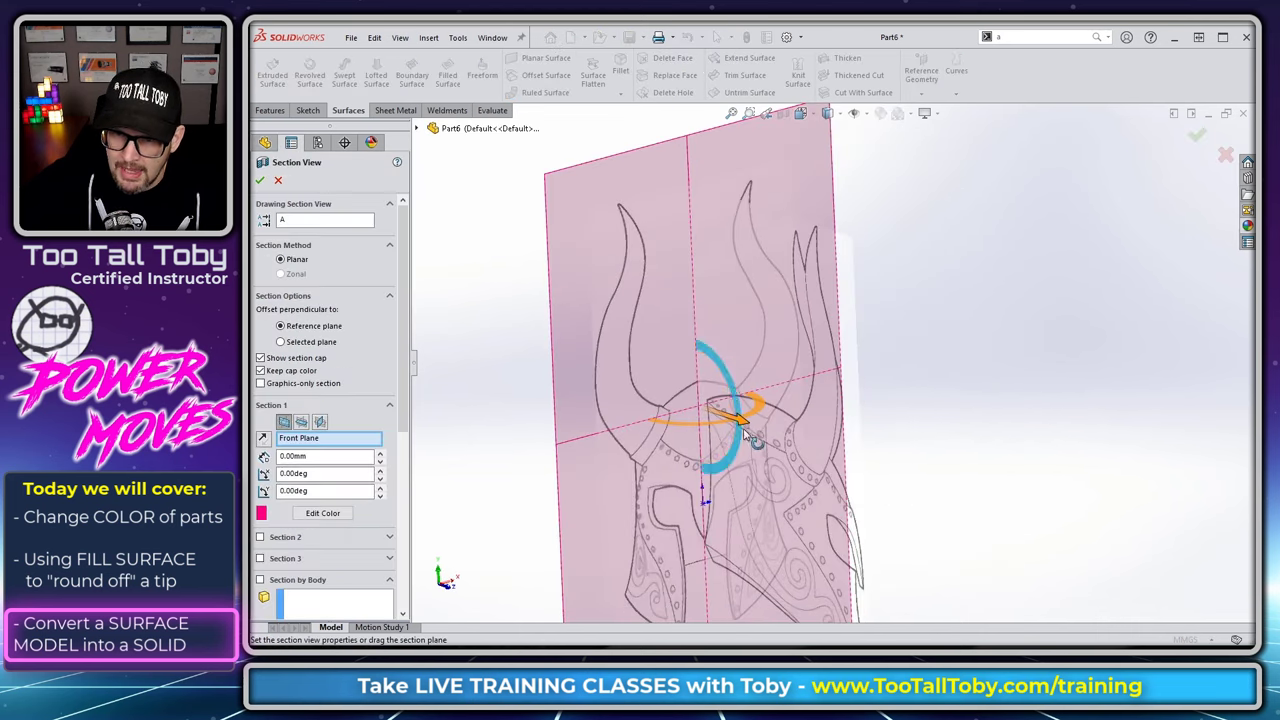
pyautogui.moveTo(734, 411); pyautogui.dragTo(849, 437)
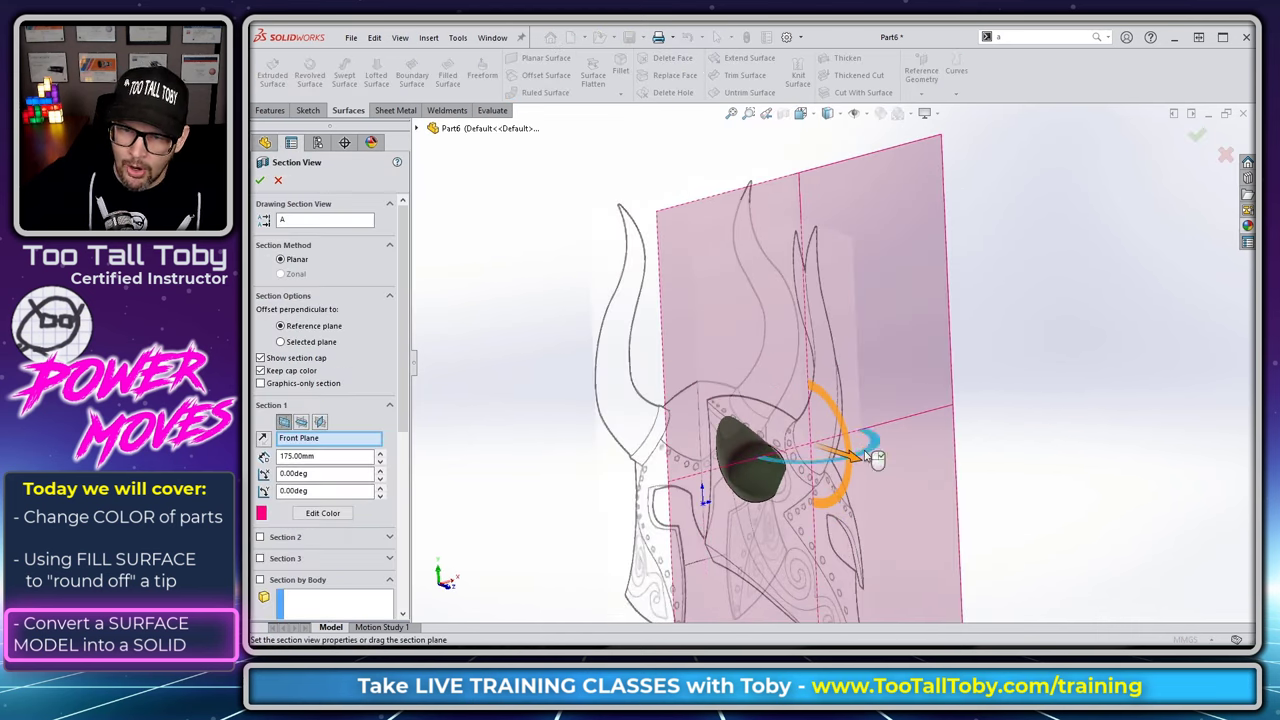
pyautogui.moveTo(869, 449); pyautogui.dragTo(755, 472, button='middle')
pyautogui.moveTo(846, 448); pyautogui.dragTo(838, 446)
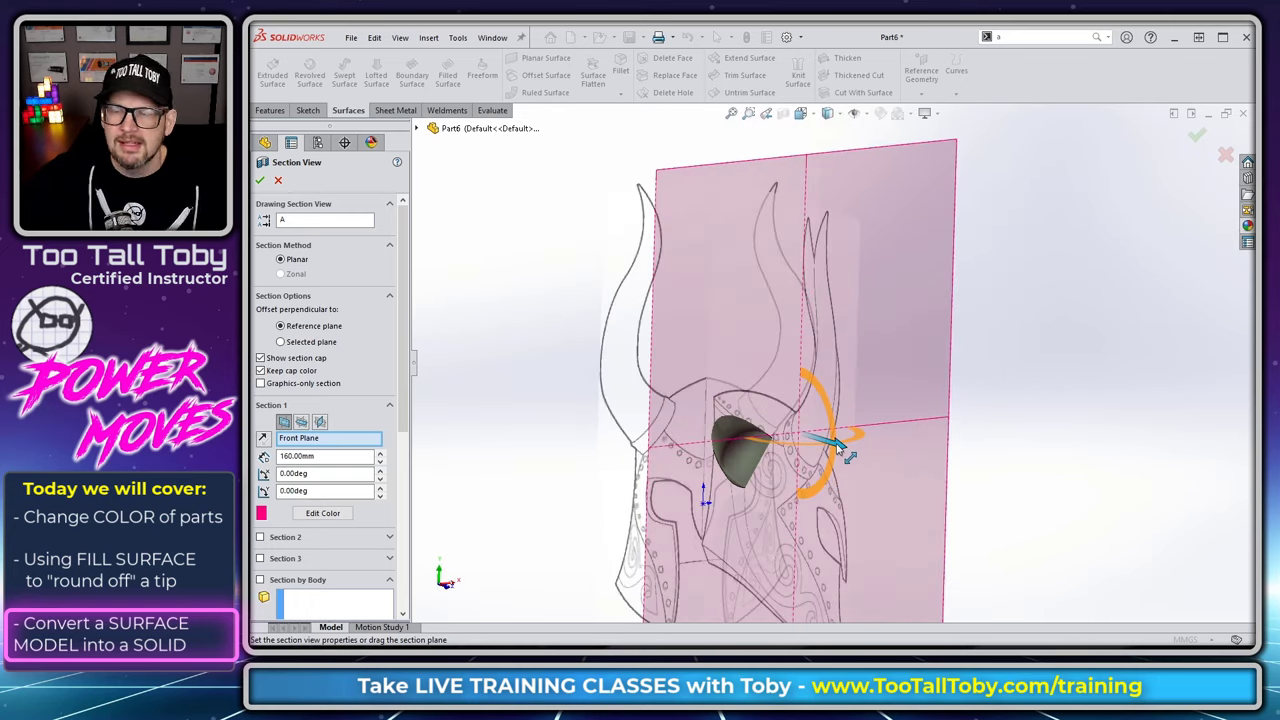
pyautogui.press('Escape')
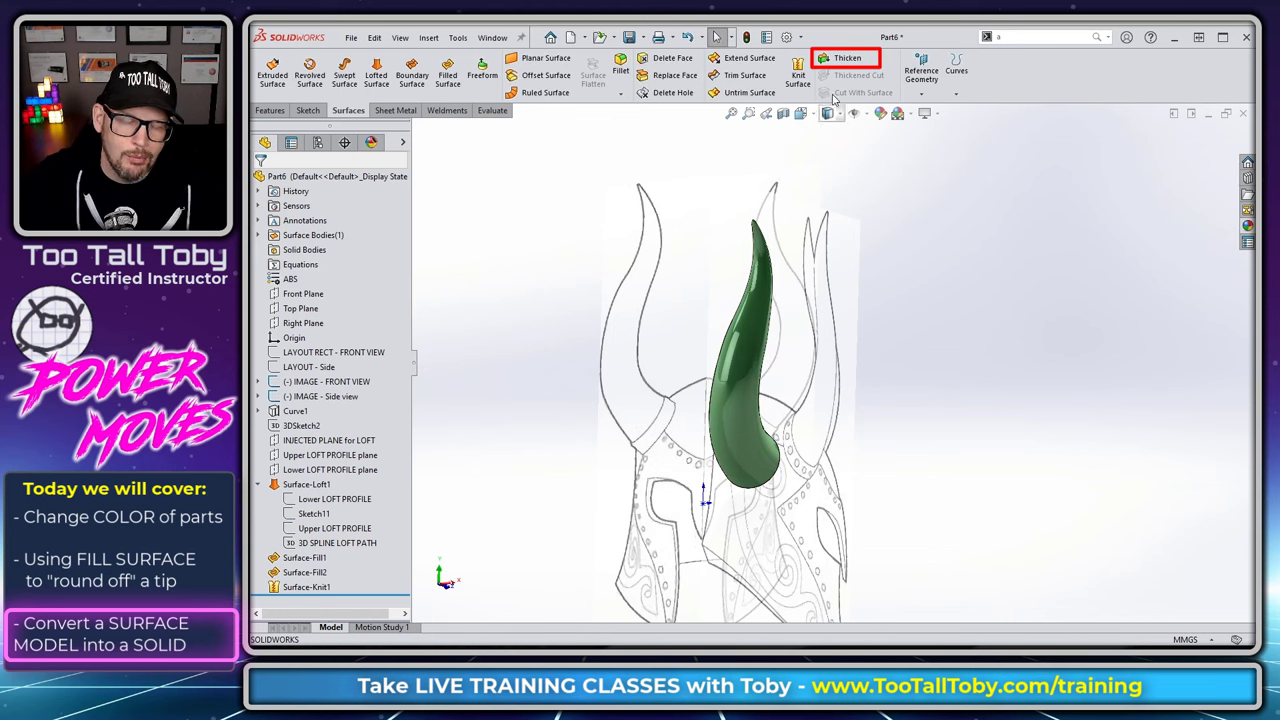
# - Thicken Surface-Knit1 into Thicken1, a solid that fills the horn's enclosed volume
pyautogui.click(845, 58)
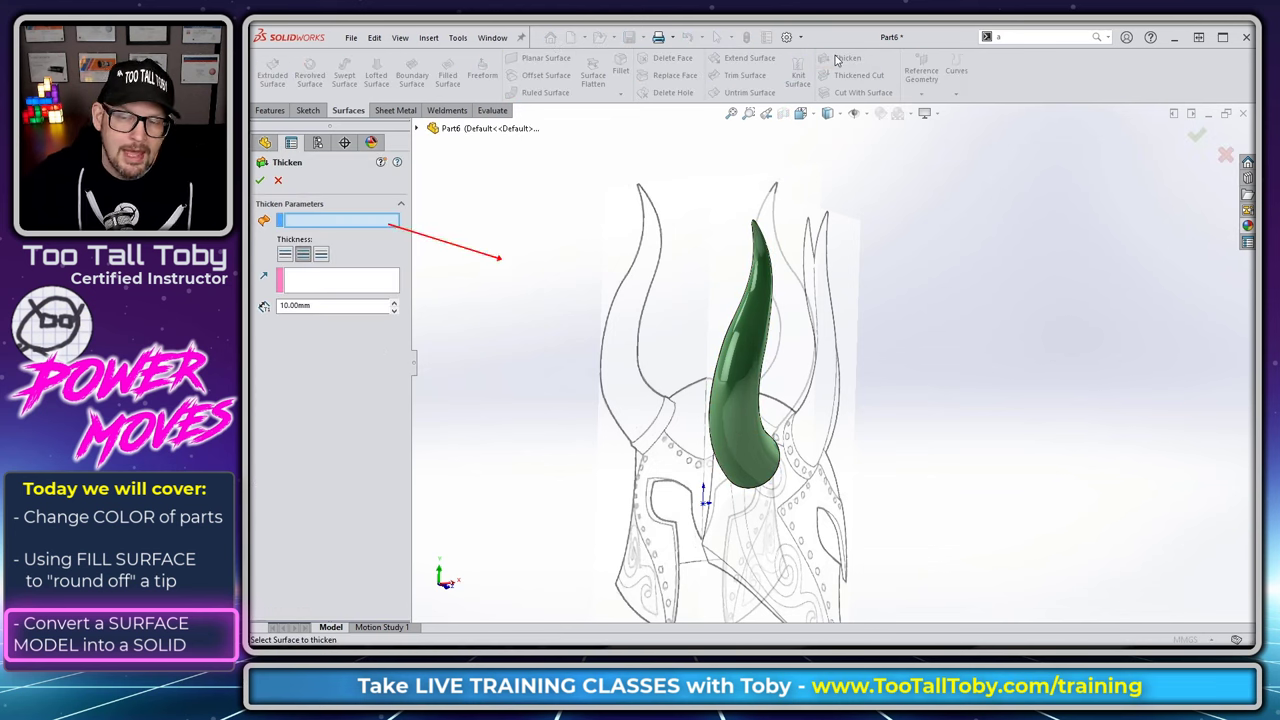
pyautogui.click(746, 408)
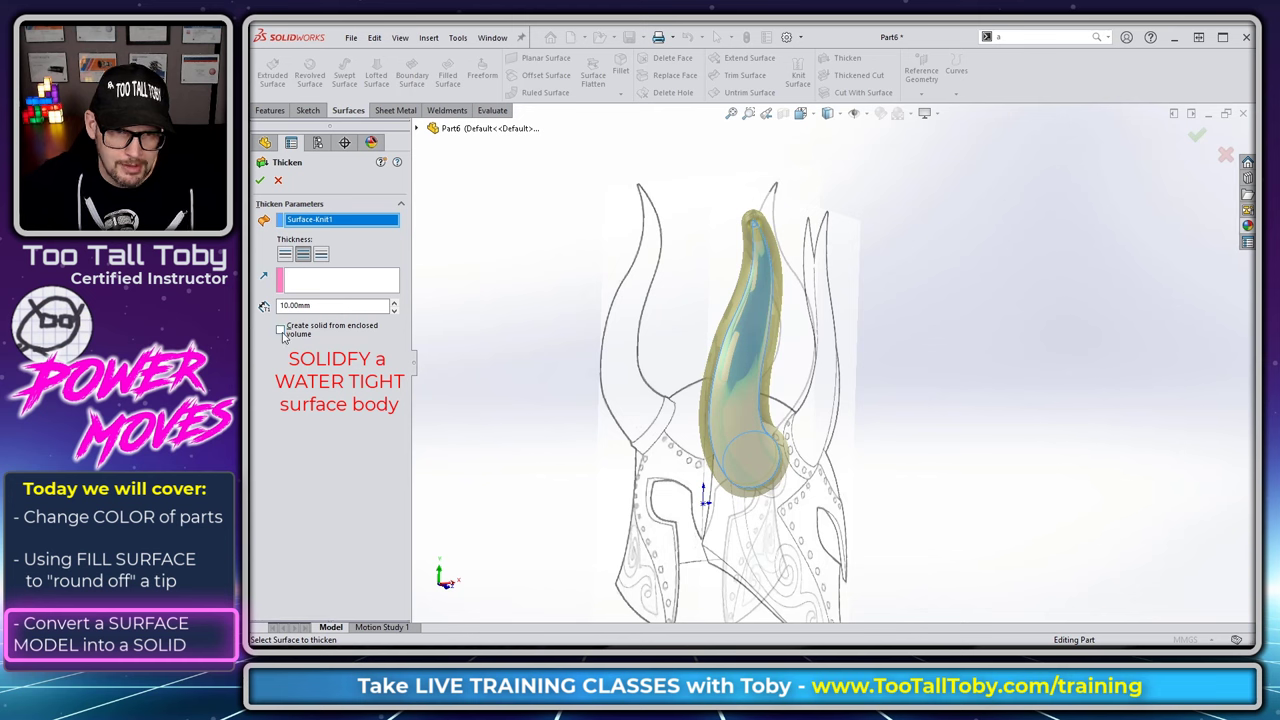
pyautogui.click(282, 332)
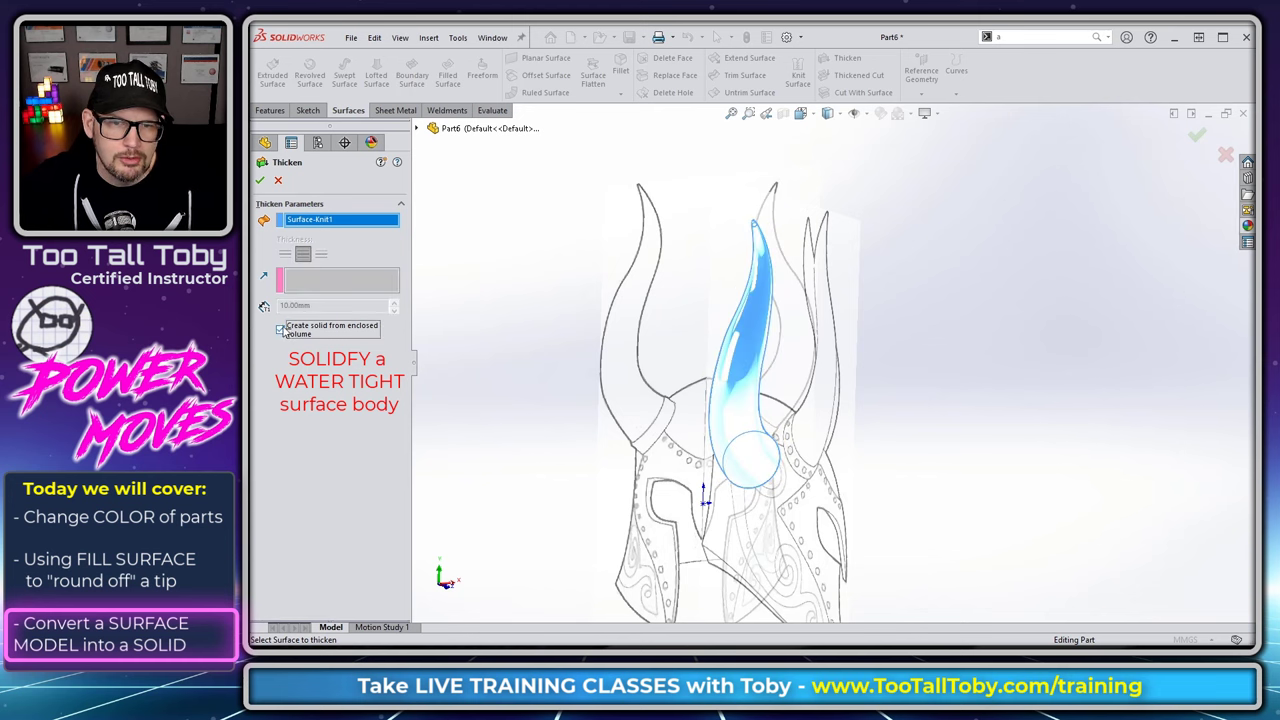
pyautogui.press('Return')
pyautogui.press('f')
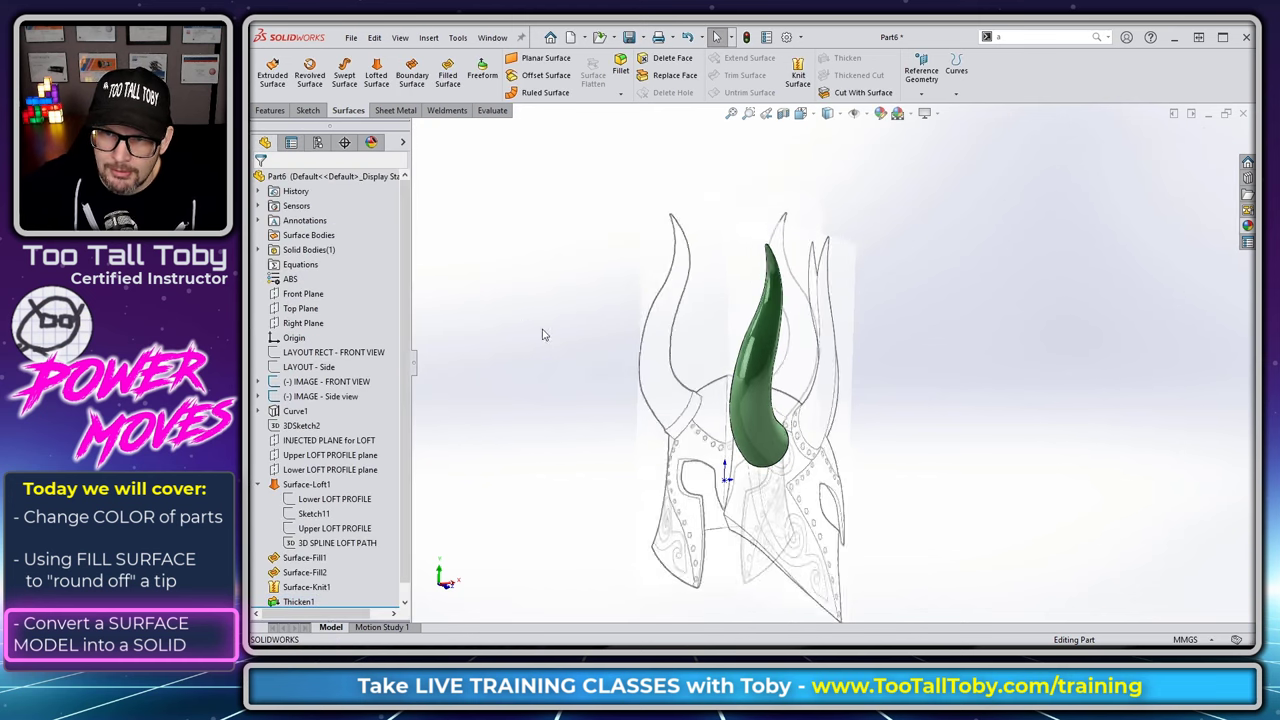
pyautogui.click(784, 114)
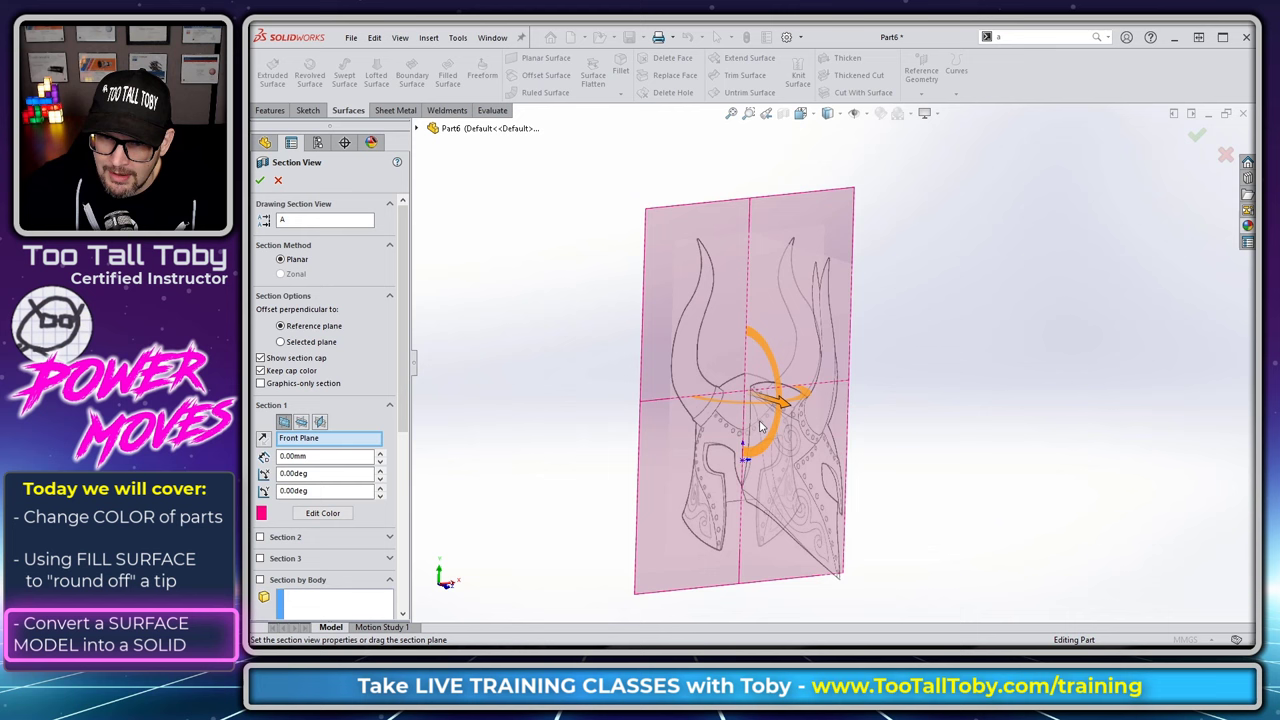
pyautogui.moveTo(834, 417); pyautogui.dragTo(880, 423)
pyautogui.scroll(3, 773, 350)
pyautogui.moveTo(773, 350); pyautogui.dragTo(808, 363, button='middle')
pyautogui.scroll(-2, 812, 372)
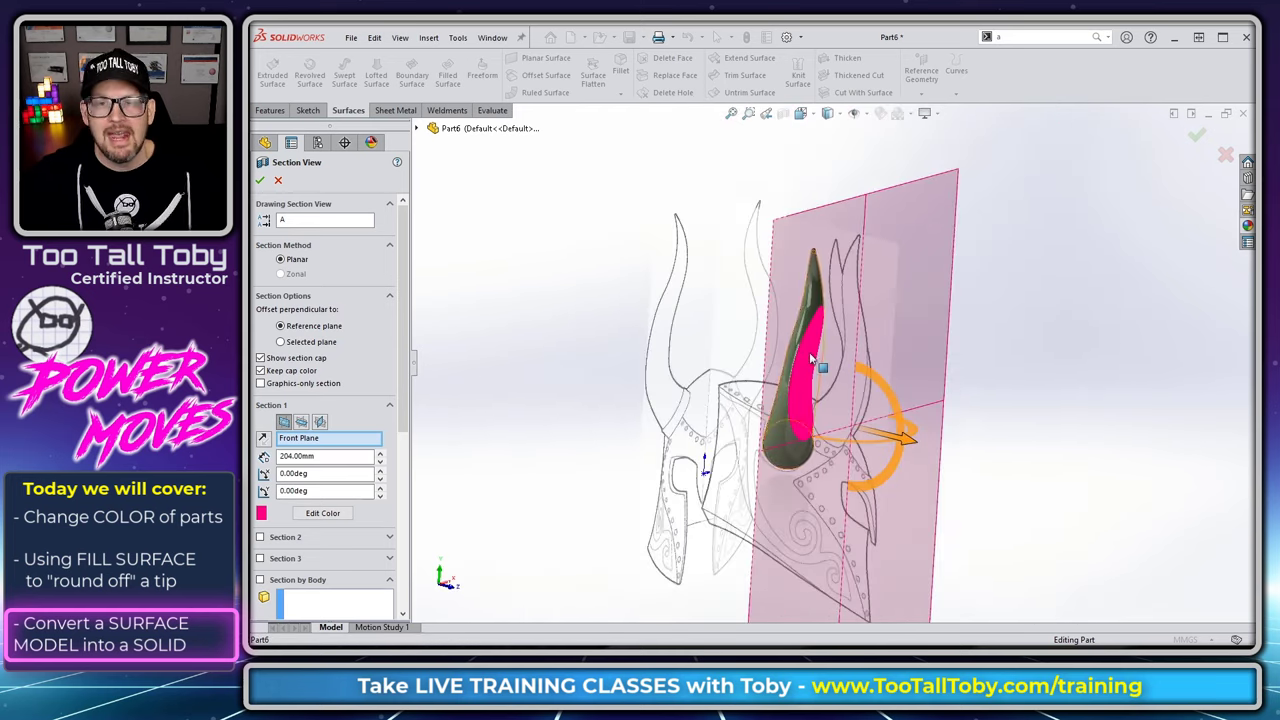
pyautogui.press('Escape')
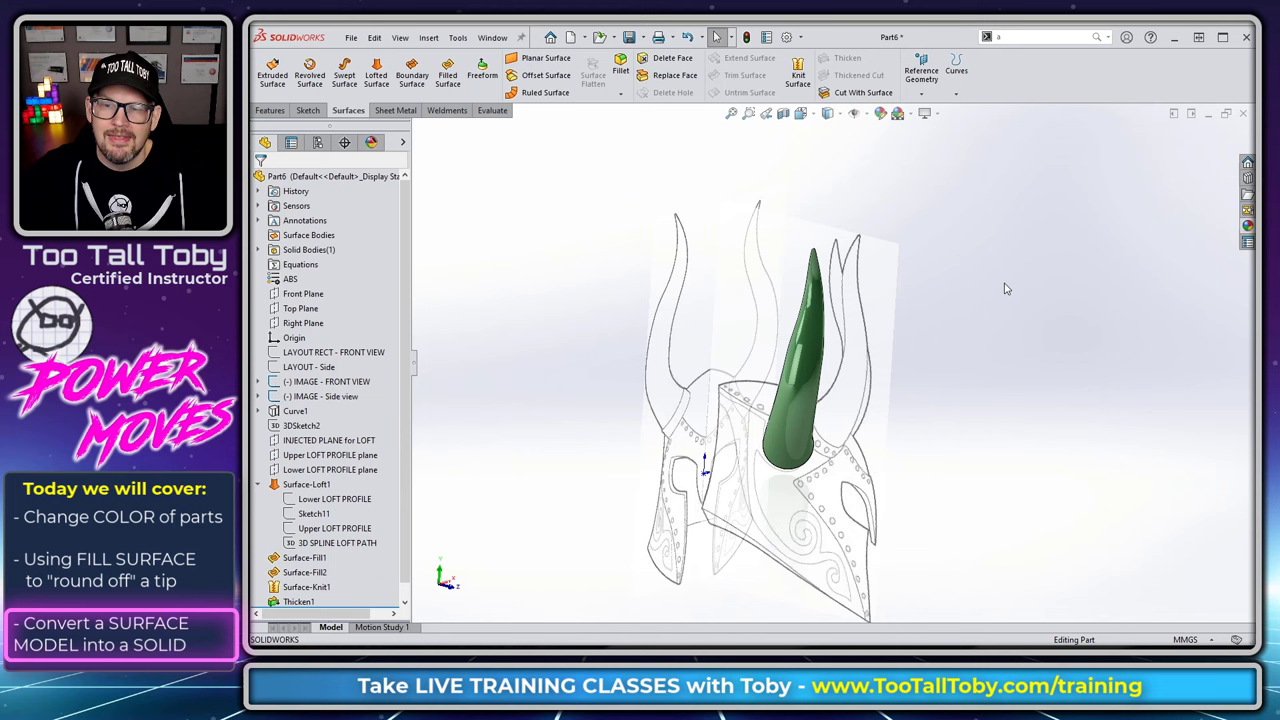
# - Collapse the Surface-Loft1 sketches in the FeatureManager tree and switch to Front view
pyautogui.click(264, 484)
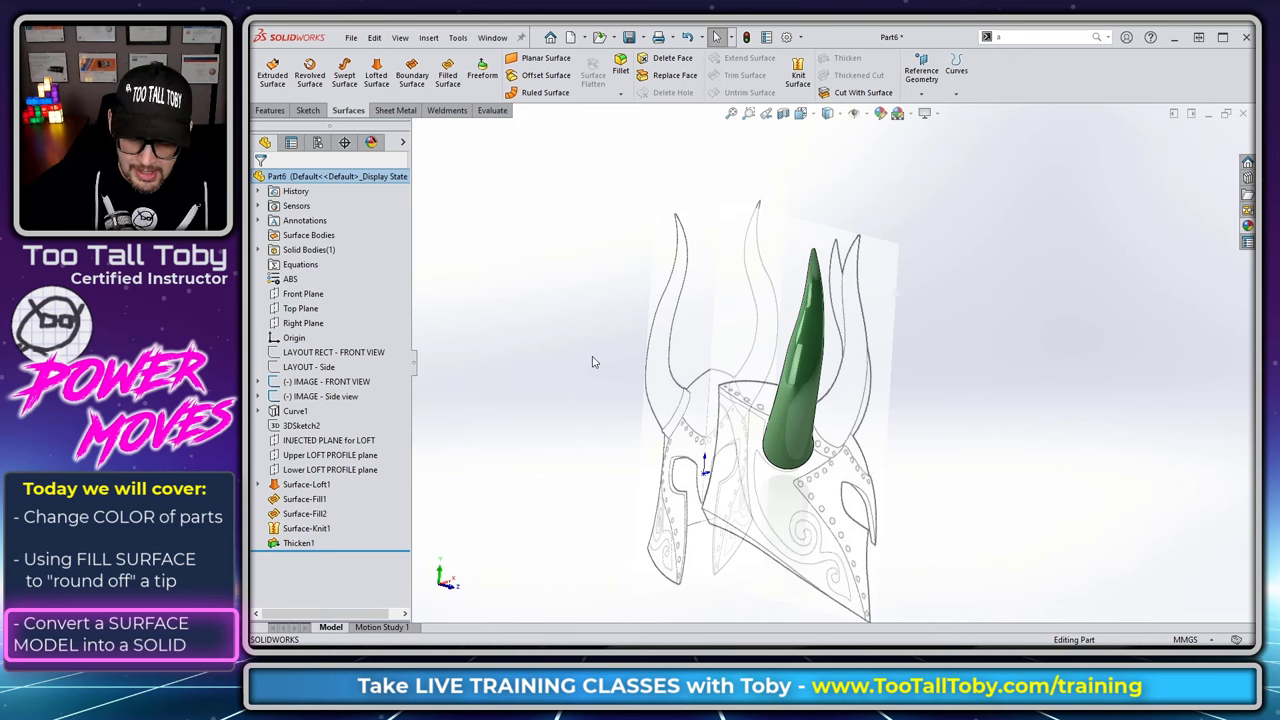
pyautogui.hotkey('ctrl', '1')
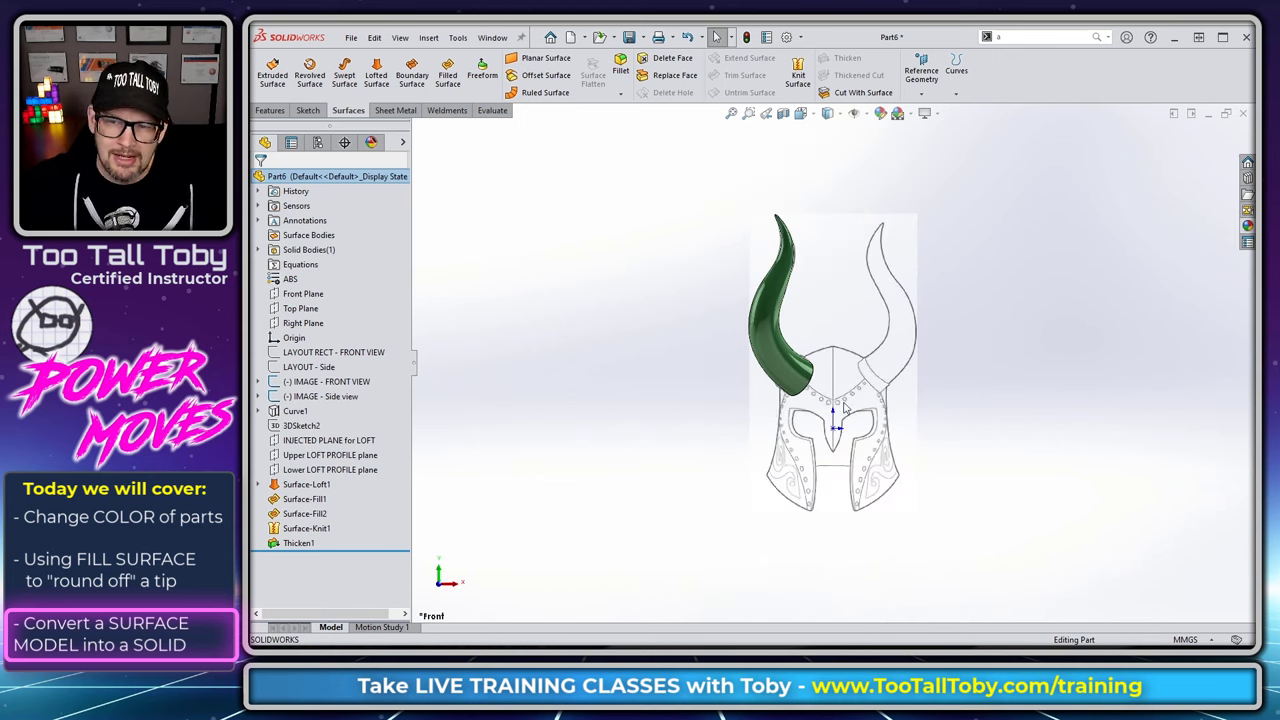
pyautogui.scroll(-2, 845, 408)
pyautogui.scroll(2, 871, 309)
pyautogui.scroll(-2, 848, 378)
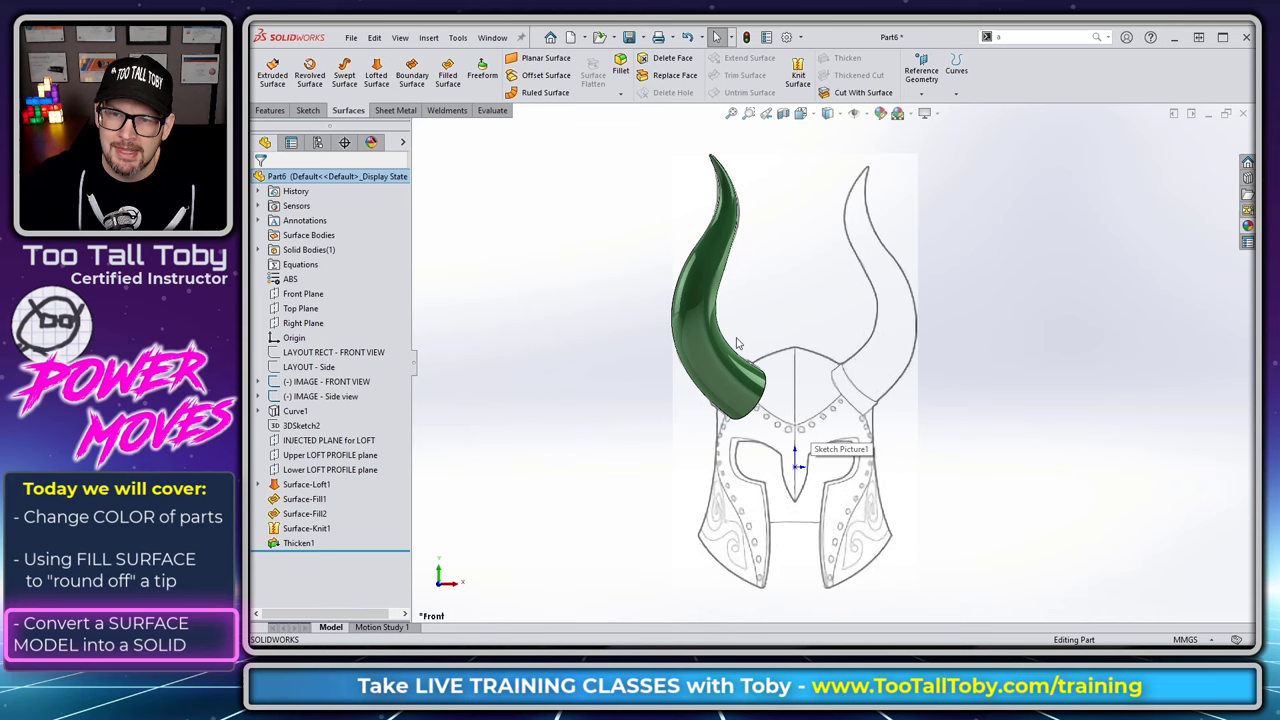
# - Orbit and pan the helmet to review the solid green horn from back, front and angled views
pyautogui.moveTo(757, 344)
pyautogui.mouseDown(button='middle')
pyautogui.moveTo(997, 354)
pyautogui.moveTo(722, 356)
pyautogui.moveTo(731, 346)
pyautogui.moveTo(795, 372)
pyautogui.mouseUp(button='middle')
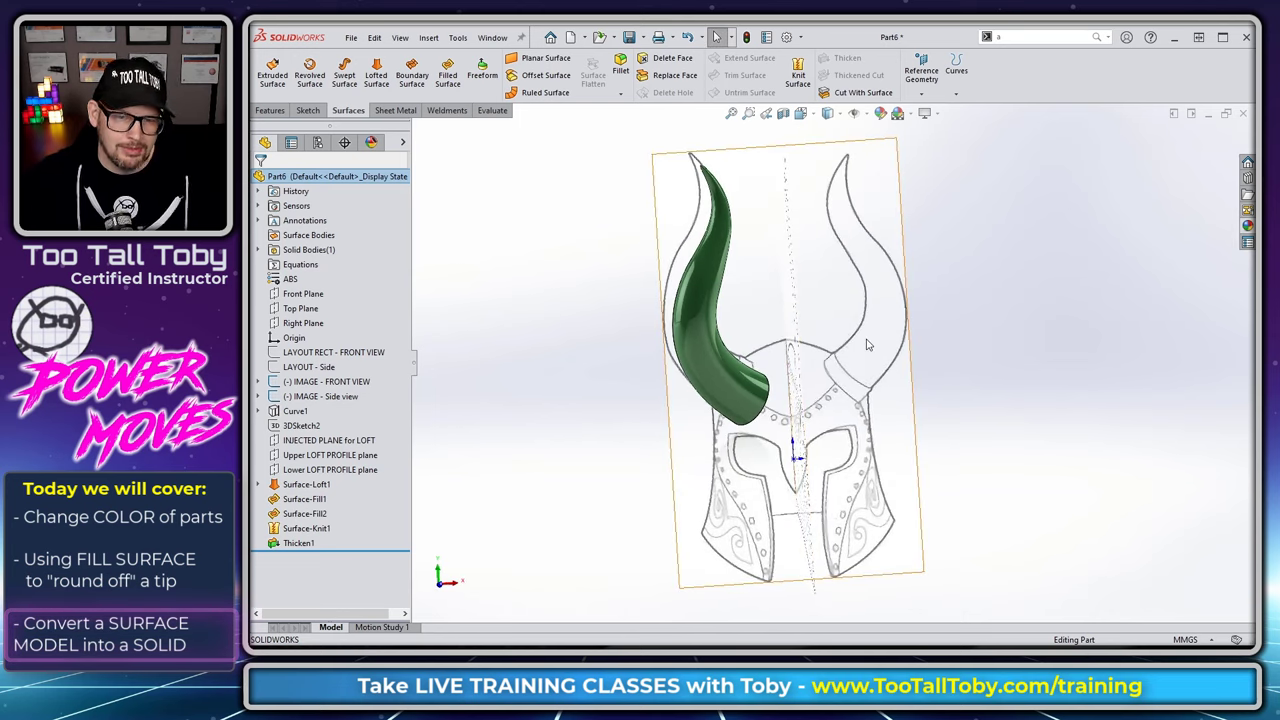
pyautogui.hotkey('ctrl', '1')
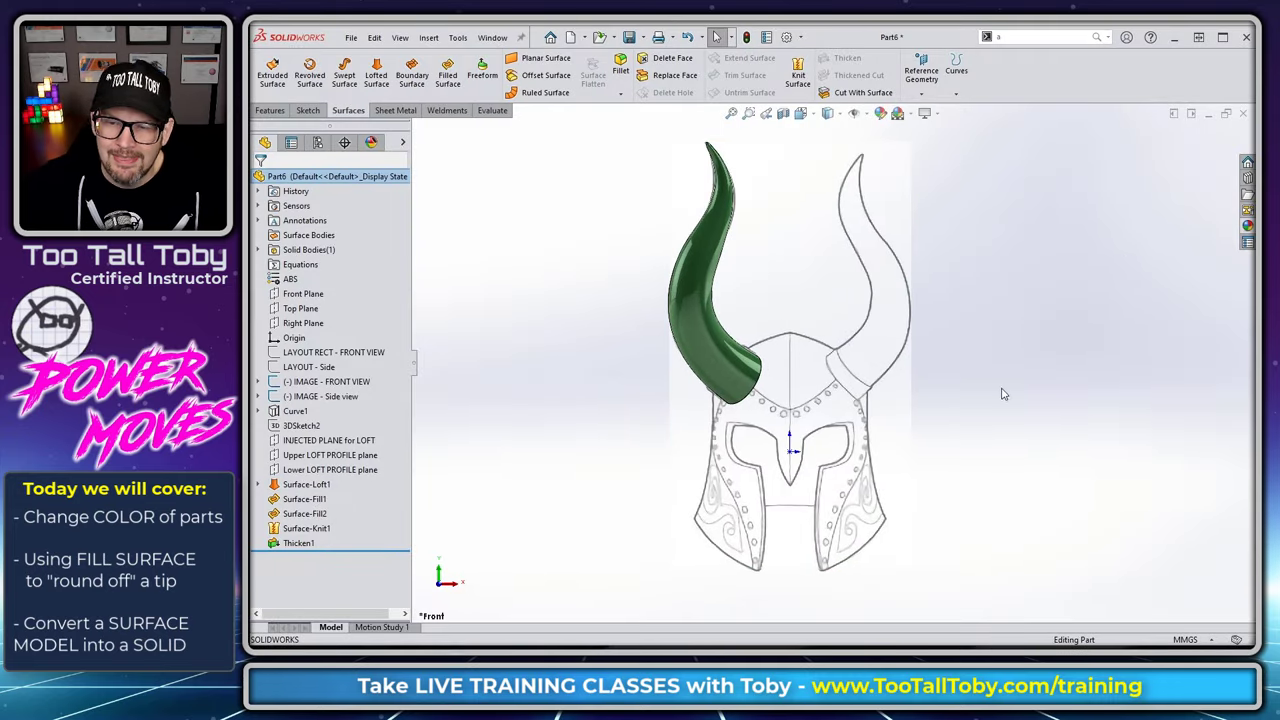
pyautogui.moveTo(1003, 392); pyautogui.dragTo(987, 339, button='middle')
pyautogui.keyDown('ctrl'); pyautogui.moveTo(955, 437); pyautogui.dragTo(930, 415, button='middle'); pyautogui.keyUp('ctrl')
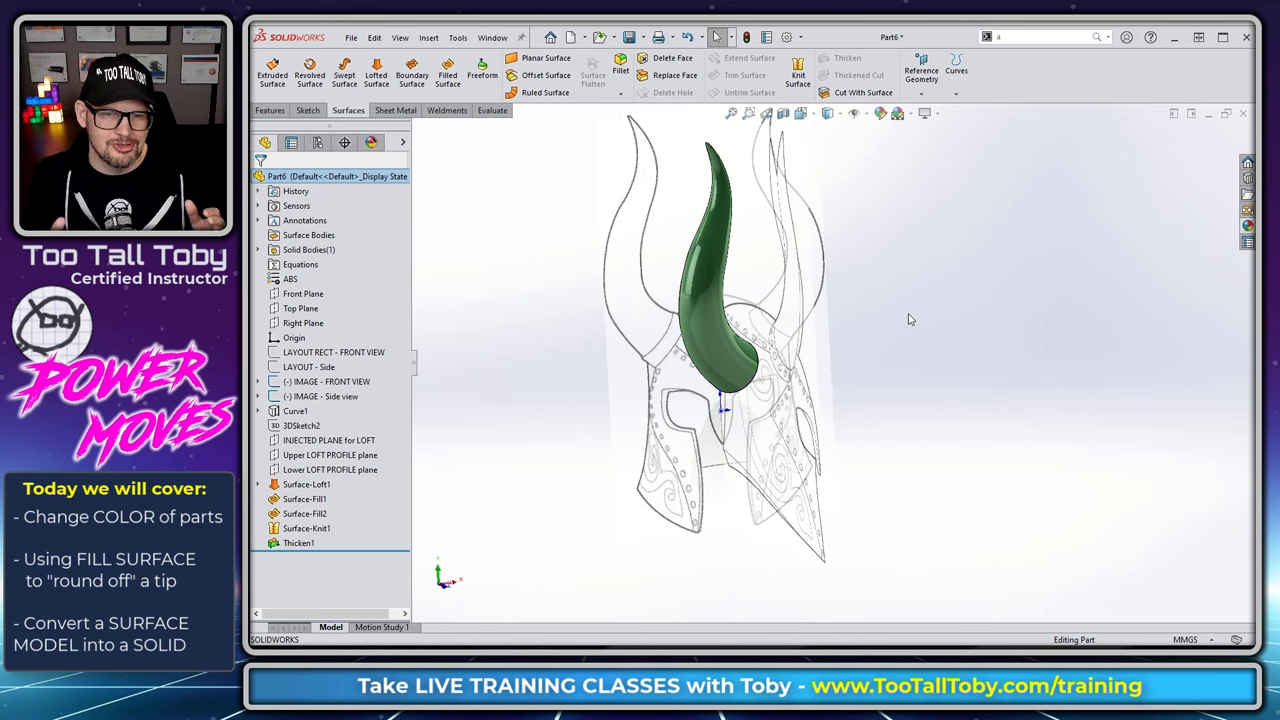
pyautogui.moveTo(910, 319); pyautogui.dragTo(560, 394, button='middle')
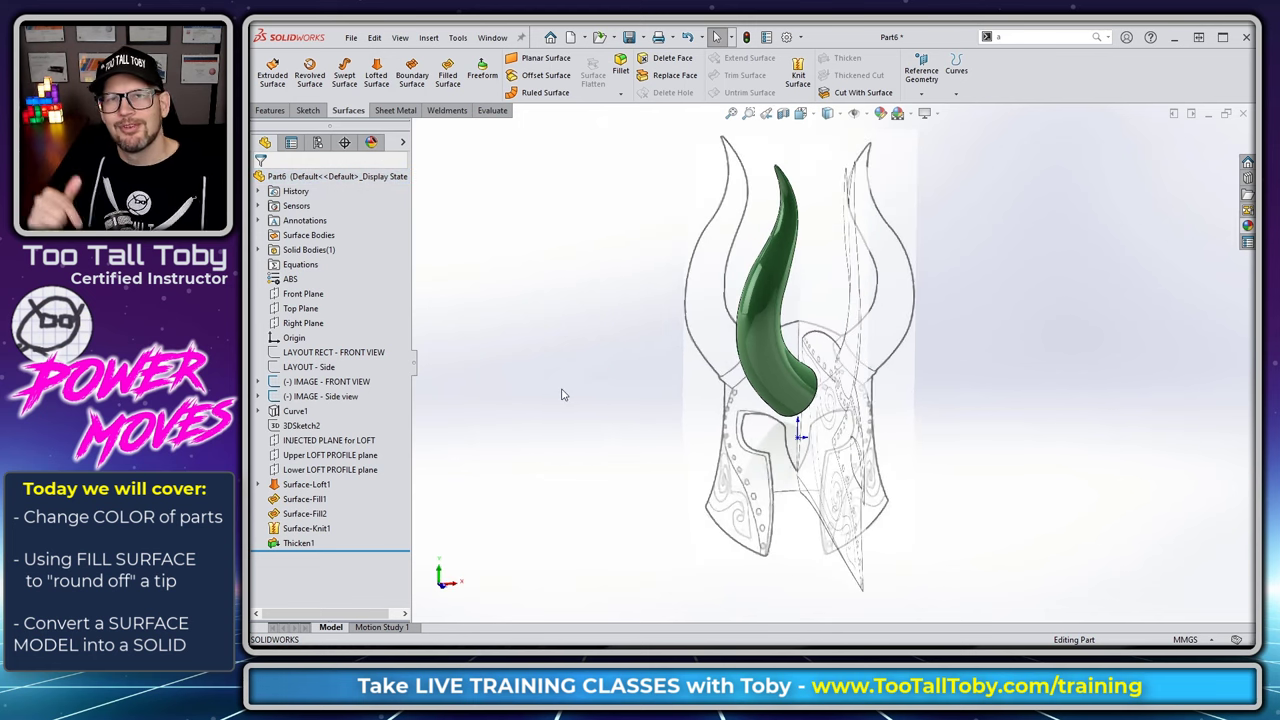